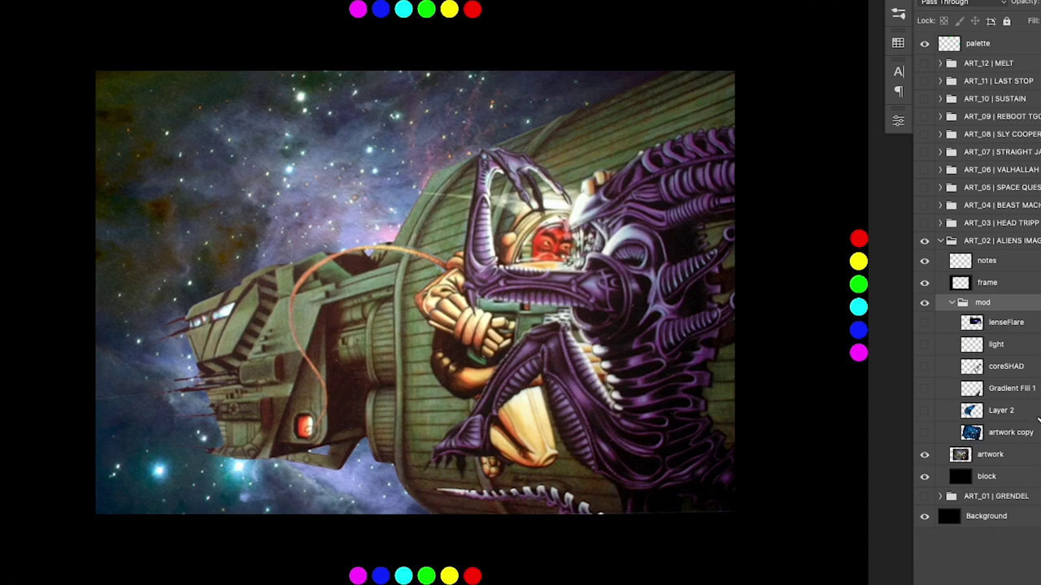
Step: Toggle the artwork copy layer in the mod group to compare it with the original artwork, leaving it shown
left_click(924, 433)
left_click(925, 433)
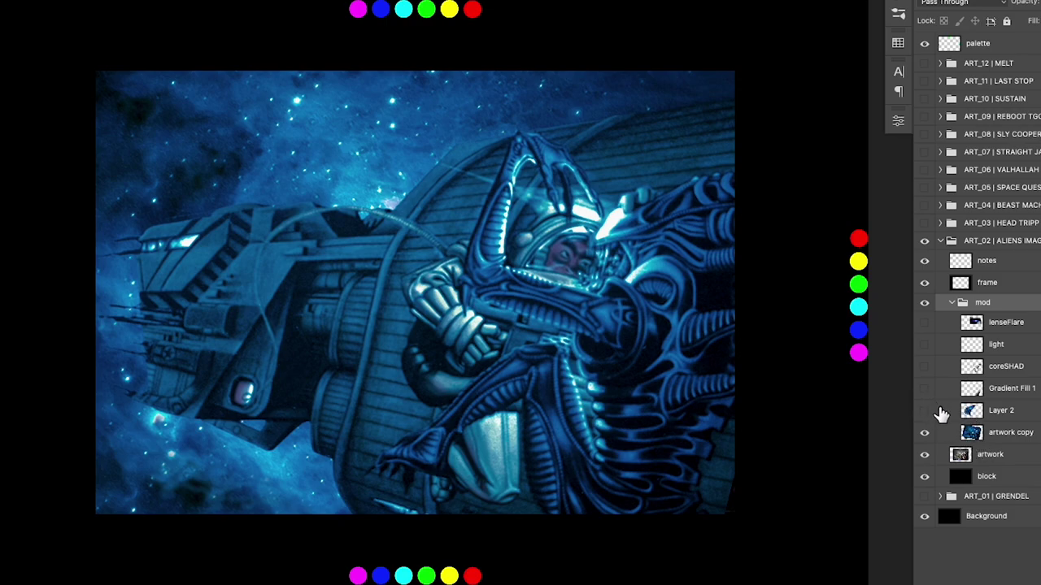
left_click(924, 439)
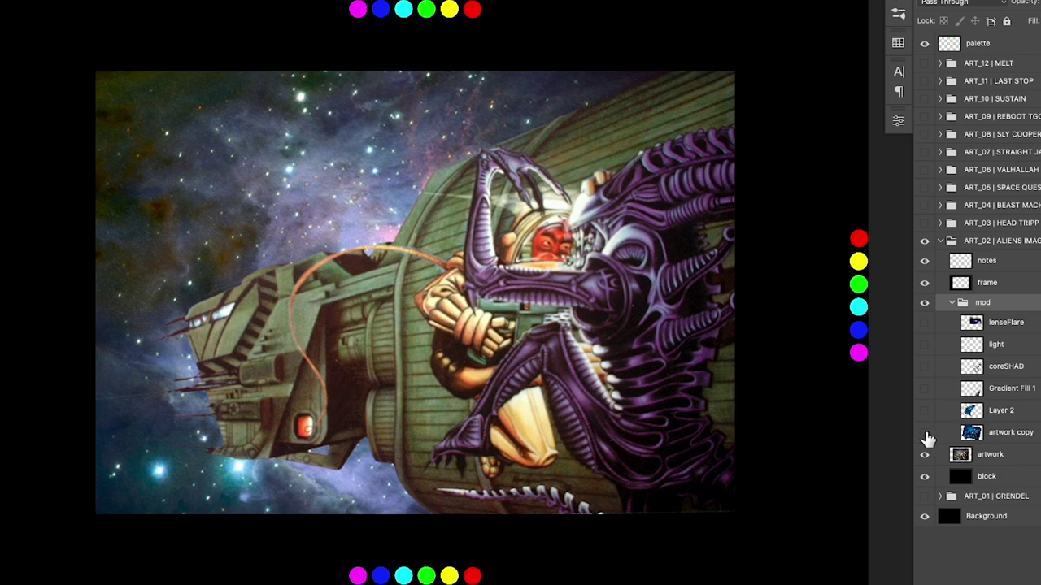
left_click(925, 435)
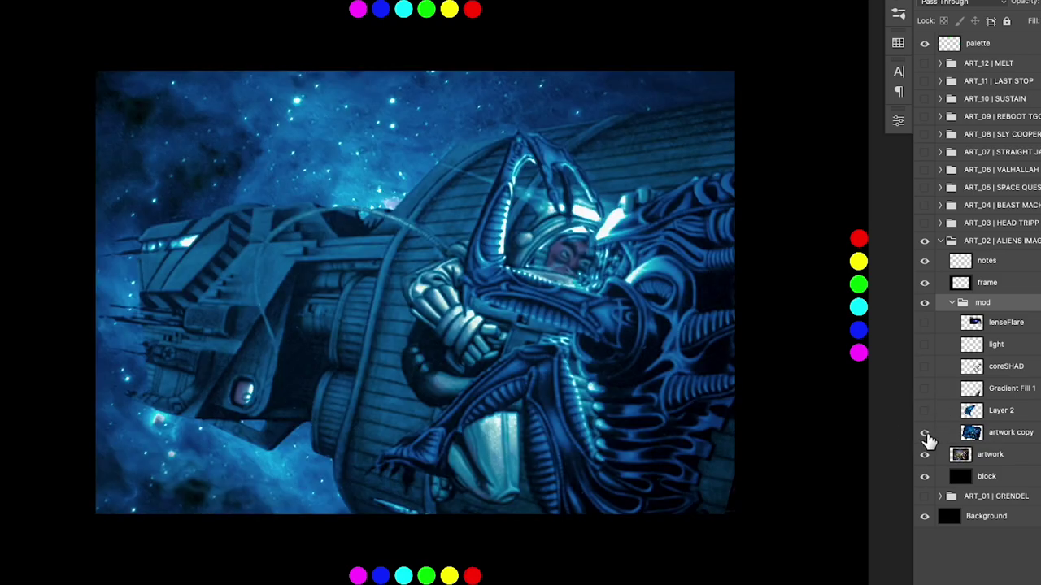
Step: Show Layer 2 after comparing its effect on the spaceship, and show the Gradient Fill 1 layer
left_click(926, 412)
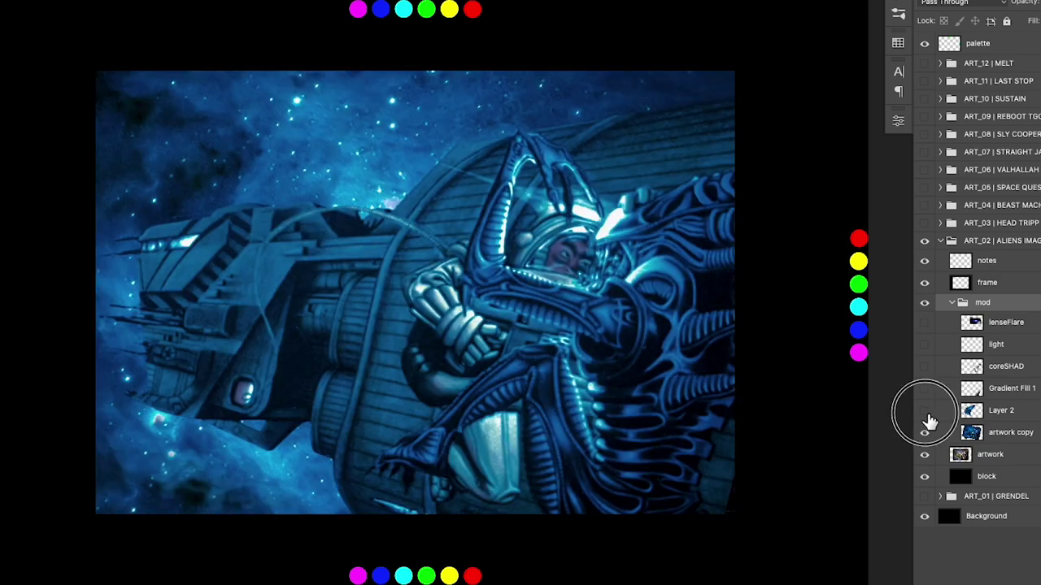
left_click(925, 413)
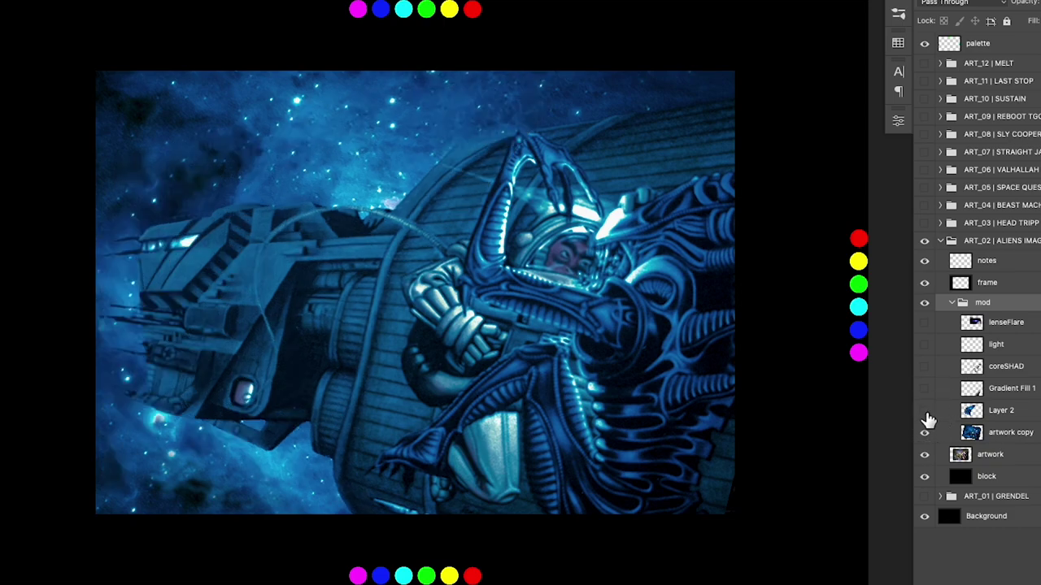
left_click(925, 413)
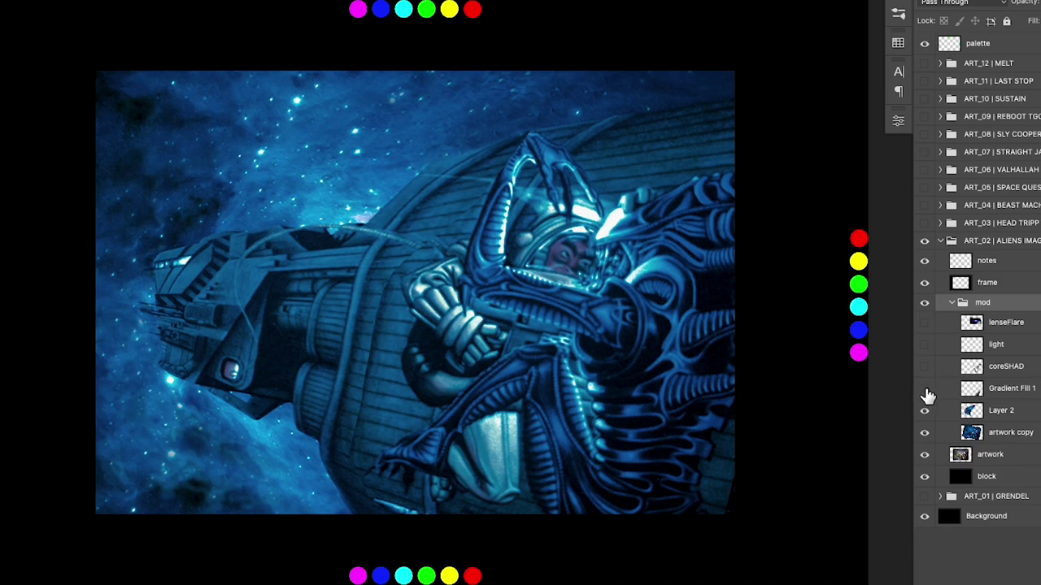
left_click(925, 390)
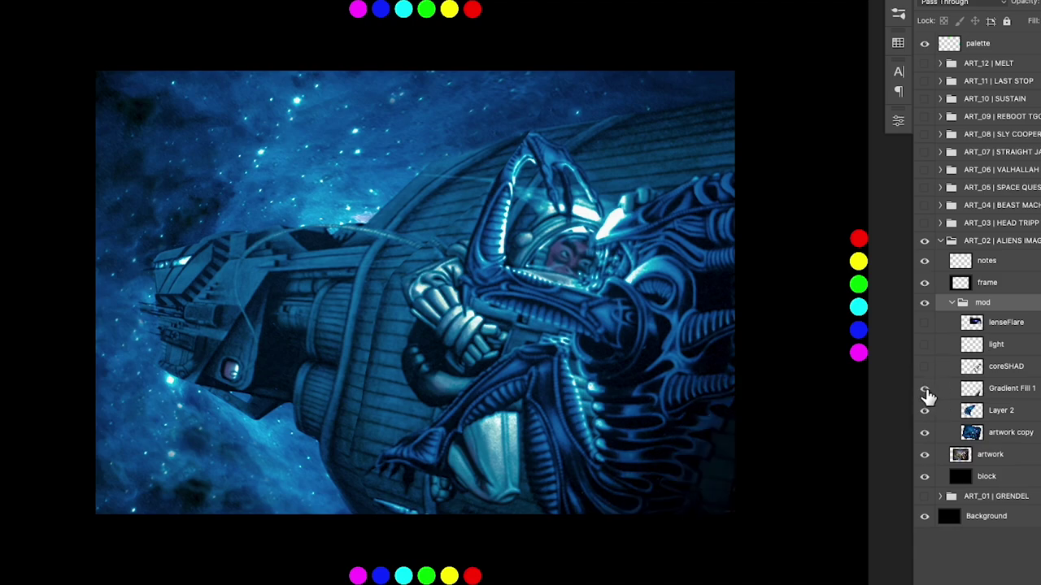
Step: Show the coreSHAD and light layers in the mod group, toggling each to compare its effect
left_click(925, 369)
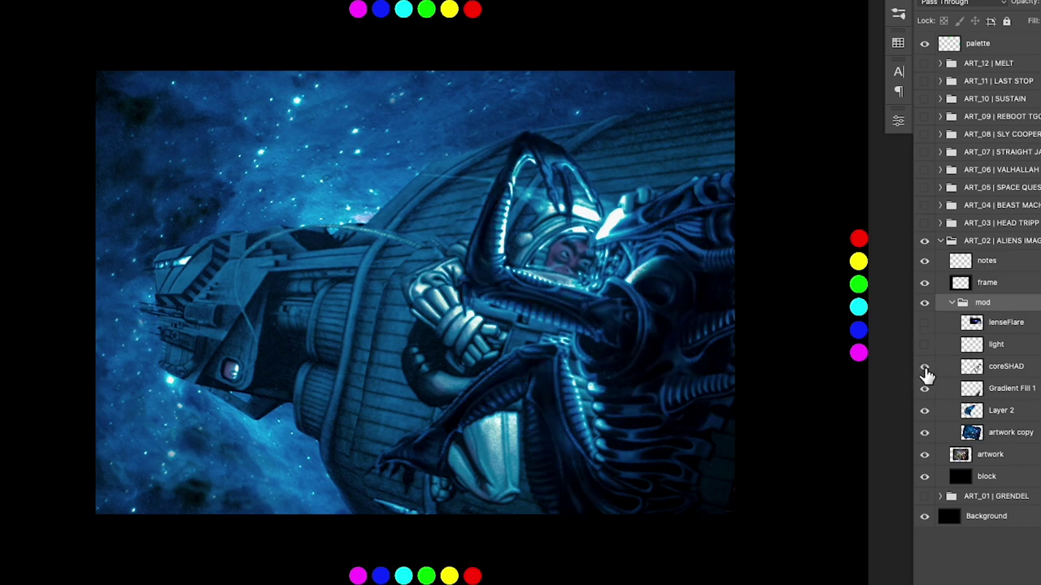
left_click(925, 370)
left_click(926, 373)
left_click(925, 344)
left_click(926, 346)
left_click(926, 346)
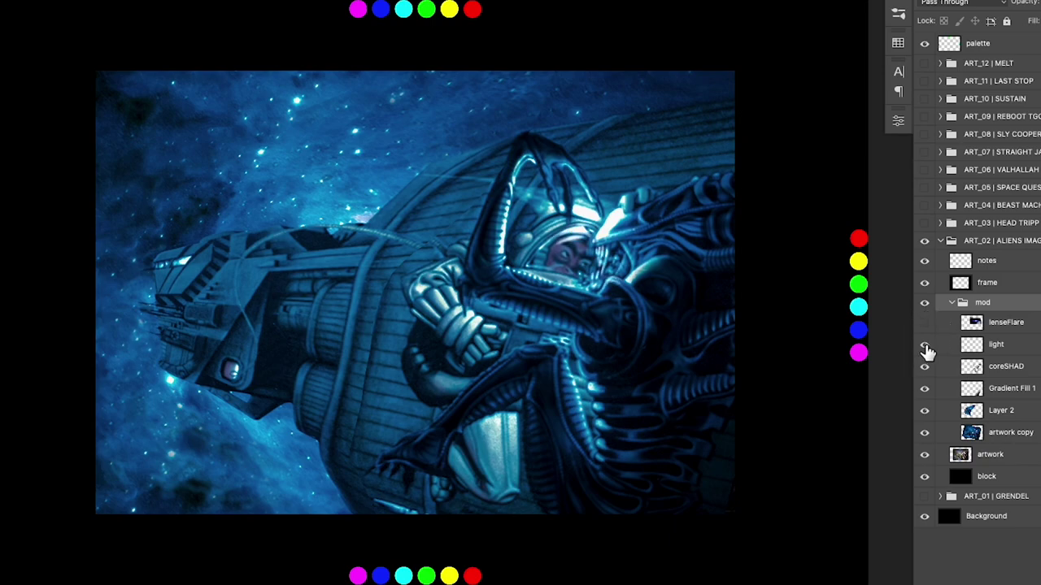
Step: Show the lenseFlare layer to compare the complete mod group against the original artwork, and hide lenseFlare again
left_click(925, 324)
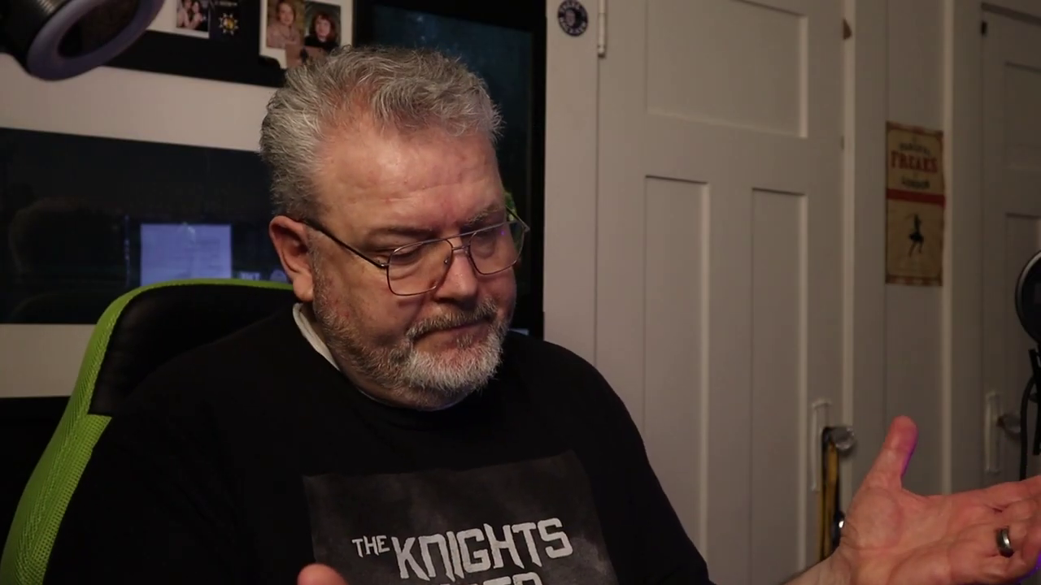
left_click(925, 304)
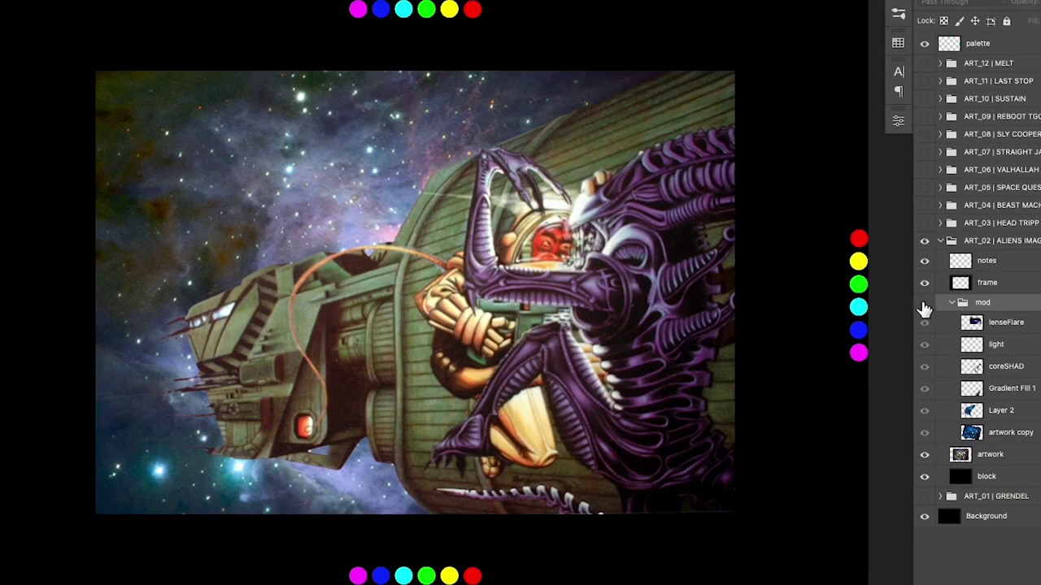
left_click(925, 304)
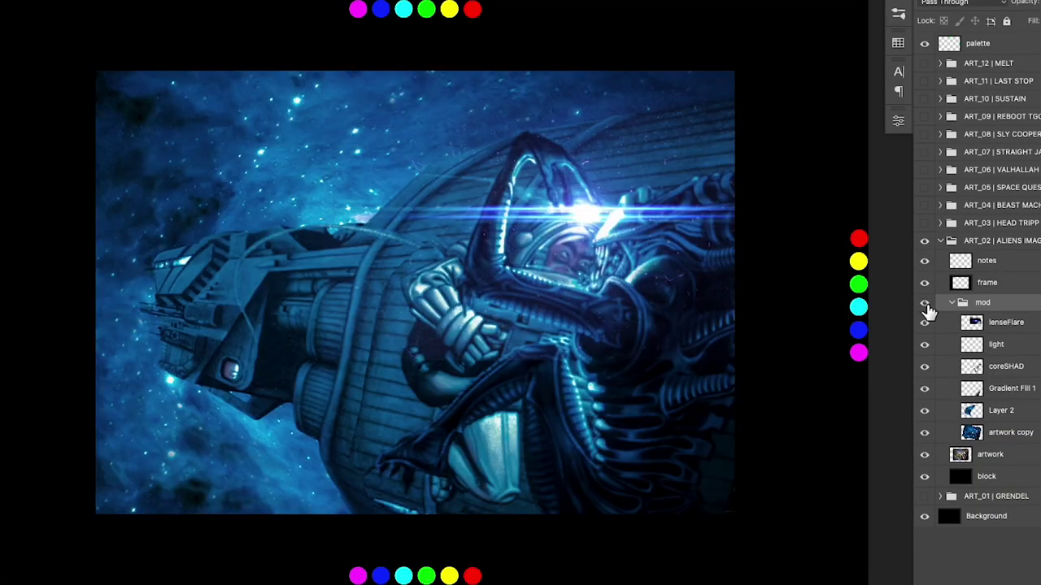
left_click(925, 322)
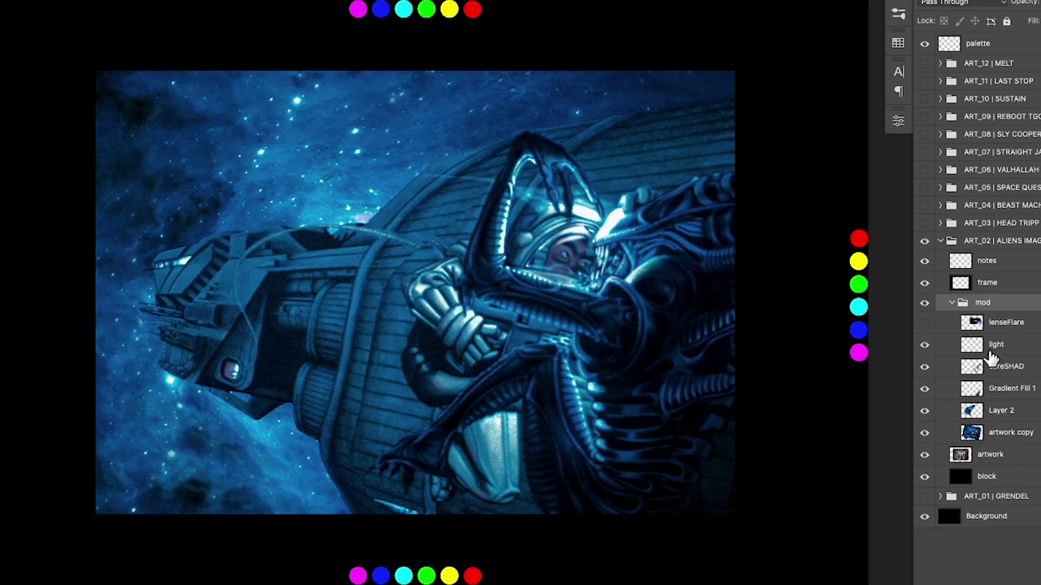
Step: Add a new layer directly above the light layer and name it po
left_click(1000, 348)
key("ctrl+shift+alt+n")
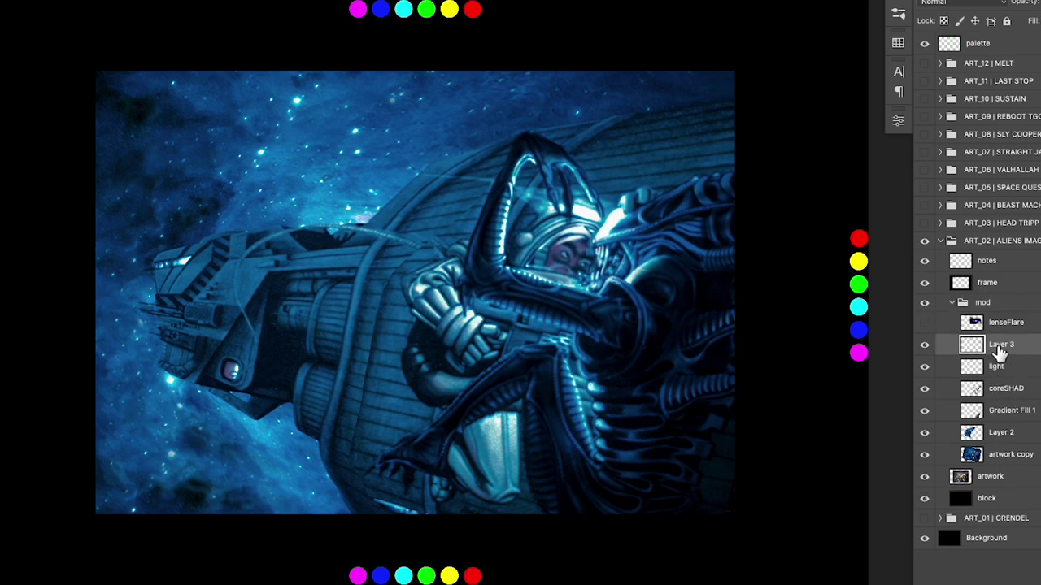
type("por")
Step: On the po layer, paint with a sampled dark blue in the gap behind the alien's teeth
mouse_move(457, 406)
left_mouse_down()
mouse_move(485, 397)
mouse_move(473, 402)
left_mouse_up()
left_click_drag(621, 323, 521, 370)
left_click_drag(468, 311, 499, 307)
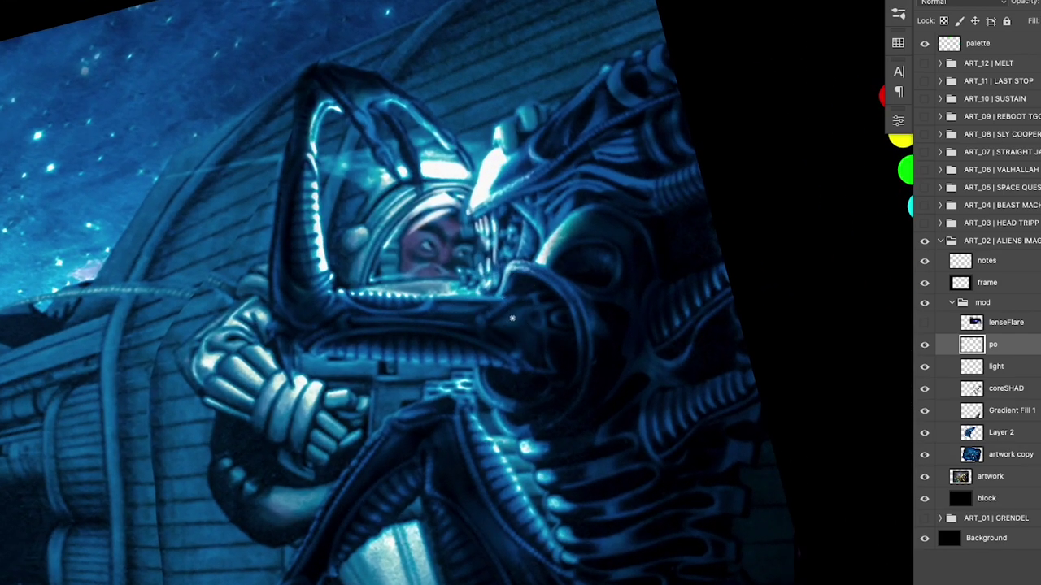
key("r")
left_click_drag(606, 304, 626, 275)
left_click(555, 242)
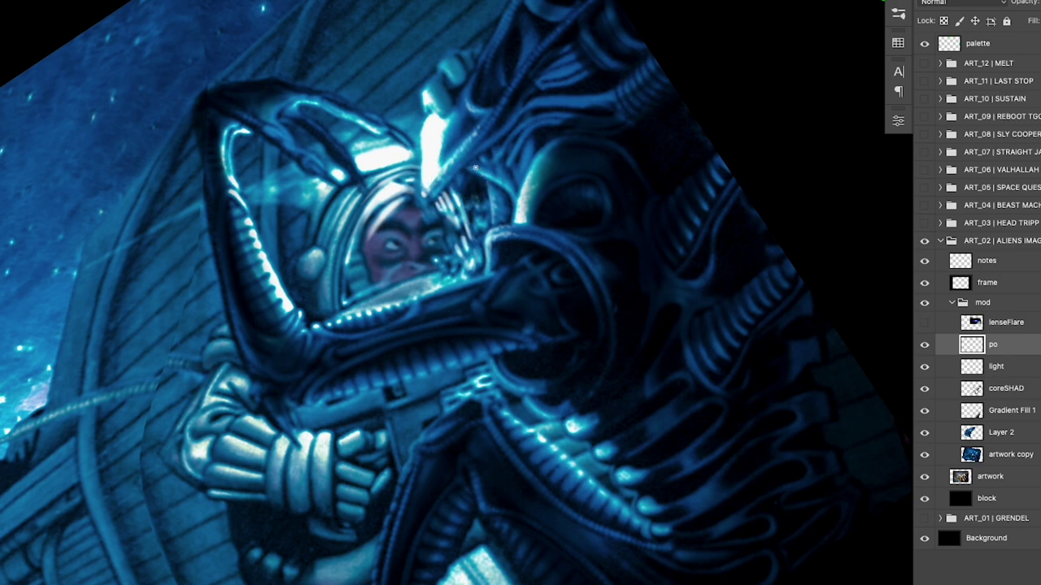
left_click(468, 177, "alt")
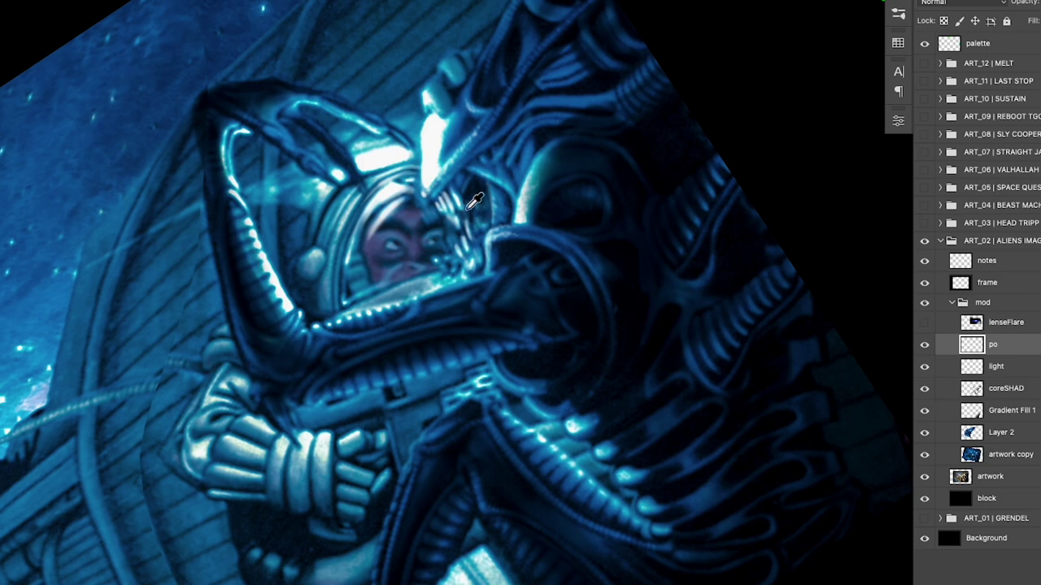
left_click(465, 218)
Step: Paint sampled blue tones around the alien's teeth and inner jaw in front of the astronaut's face
scroll(492, 188, "up", 2)
left_click(493, 213)
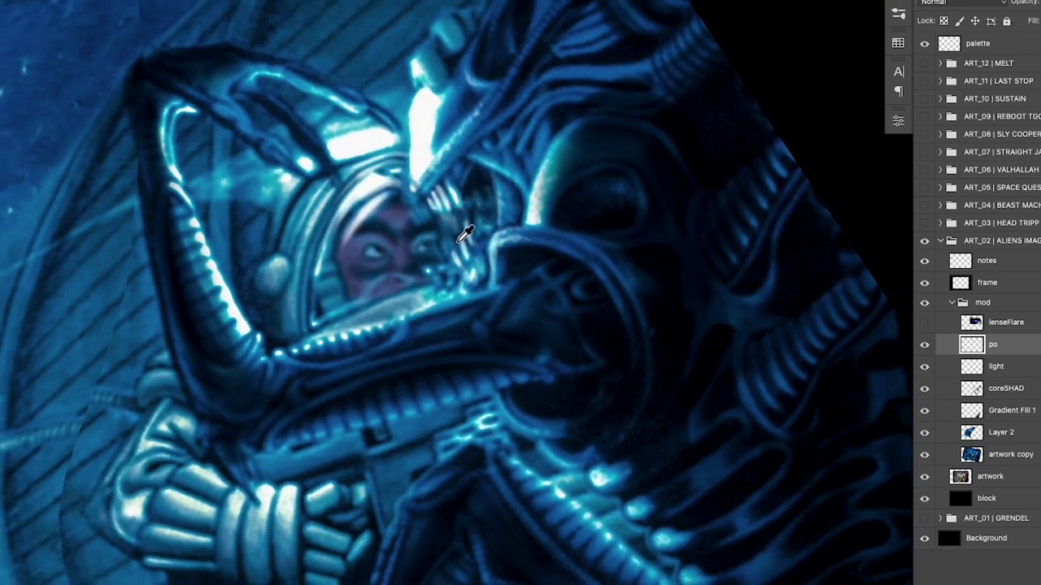
left_click(460, 238)
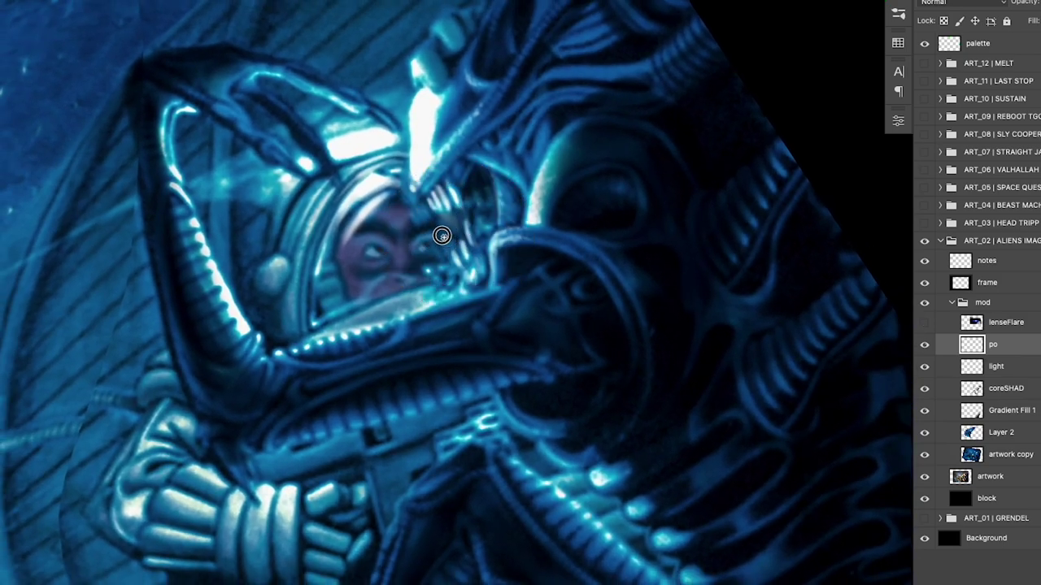
left_click(465, 216)
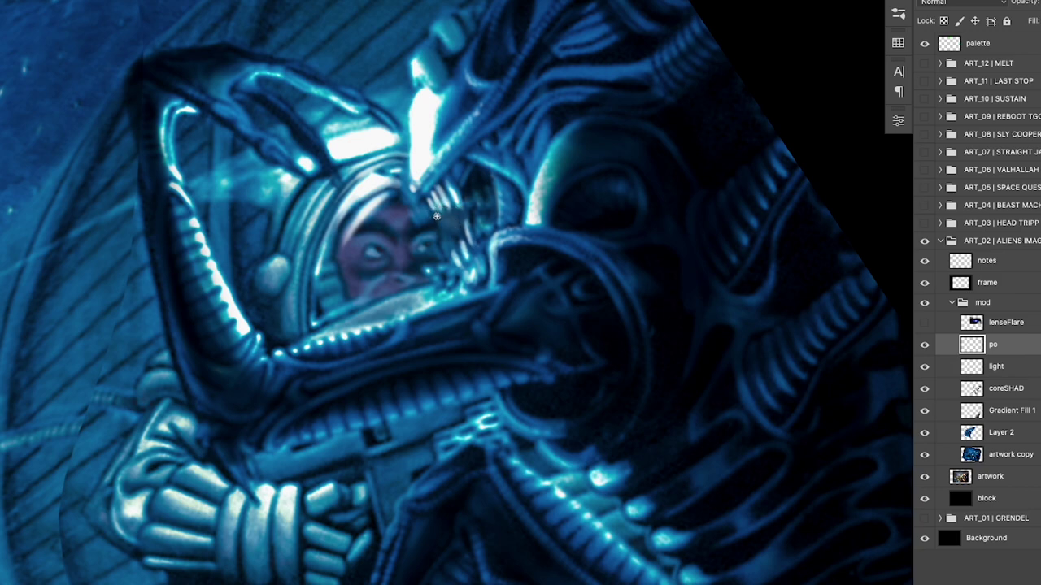
left_click(498, 215, "alt")
Step: Toggle the po layer off and on to compare the whole picture with and without the paint-over
left_click(605, 240, "alt+super")
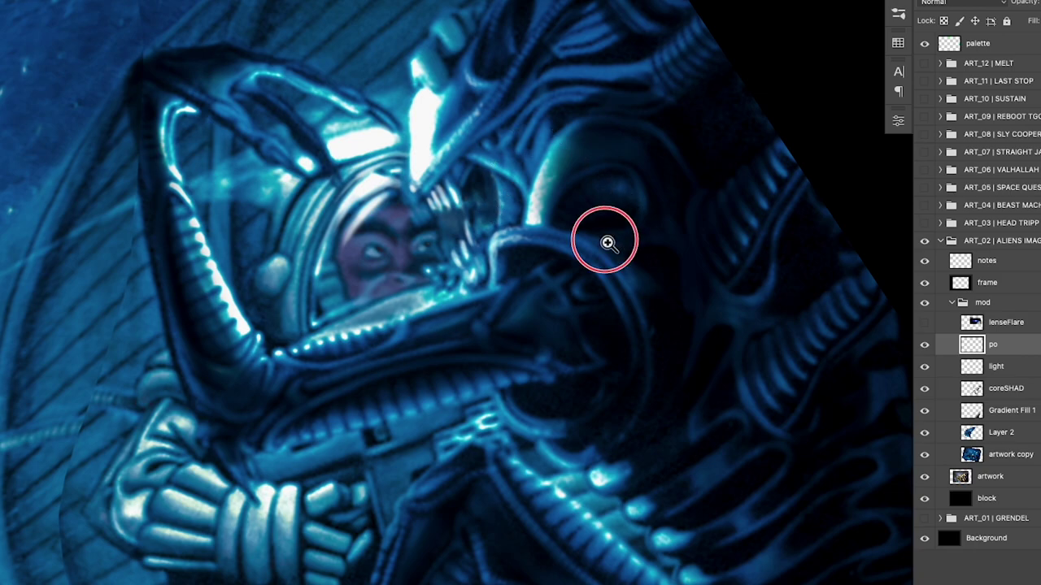
left_click(924, 345)
left_click(925, 347)
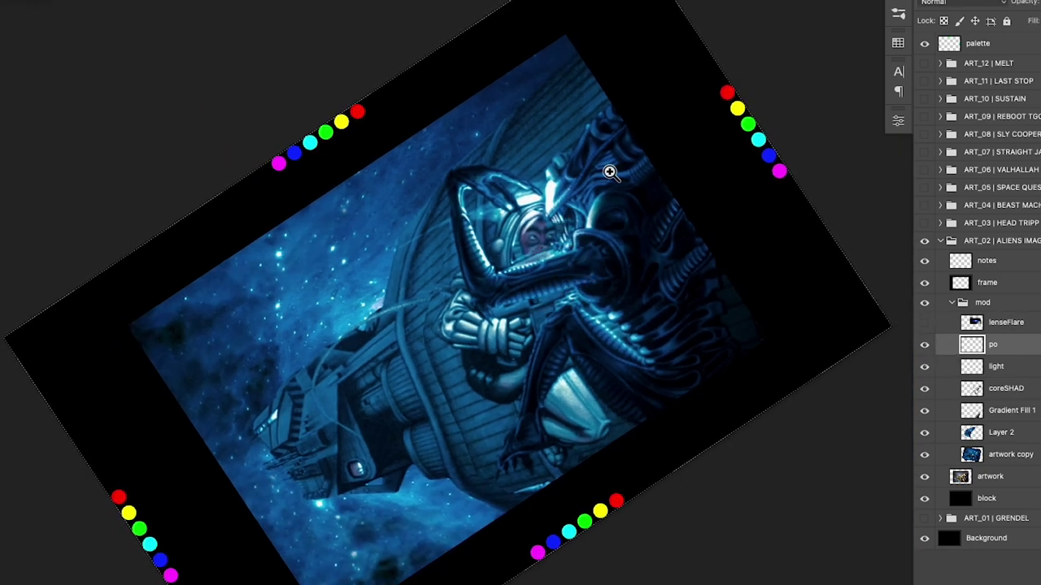
Step: Paint over the underside of the alien's ribbed forearm with colours sampled from it
scroll(618, 171, "up", 5)
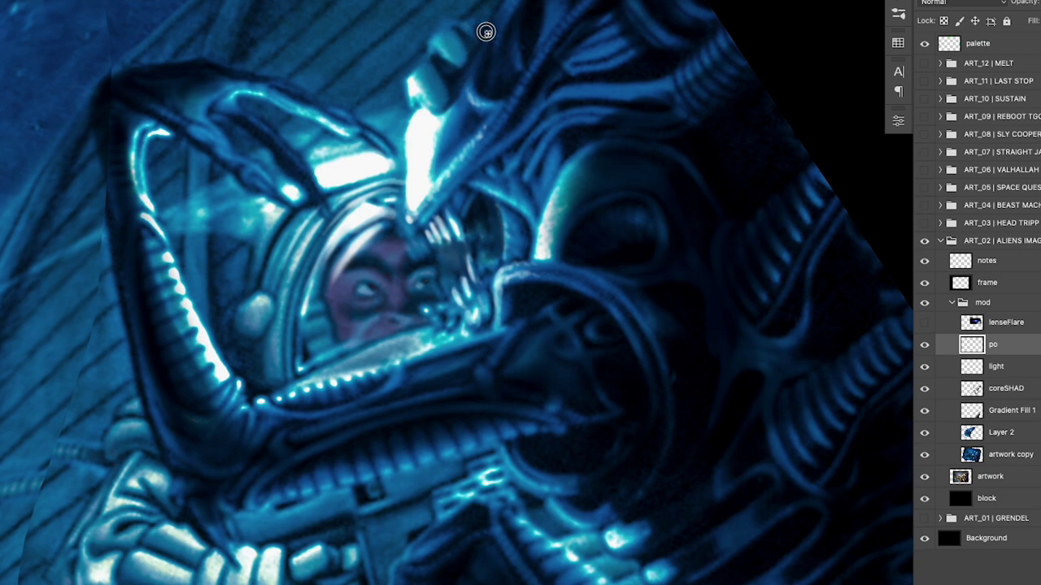
mouse_move(582, 247)
left_mouse_down()
mouse_move(545, 272)
mouse_move(569, 253)
left_mouse_up()
left_click_drag(631, 269, 433, 450)
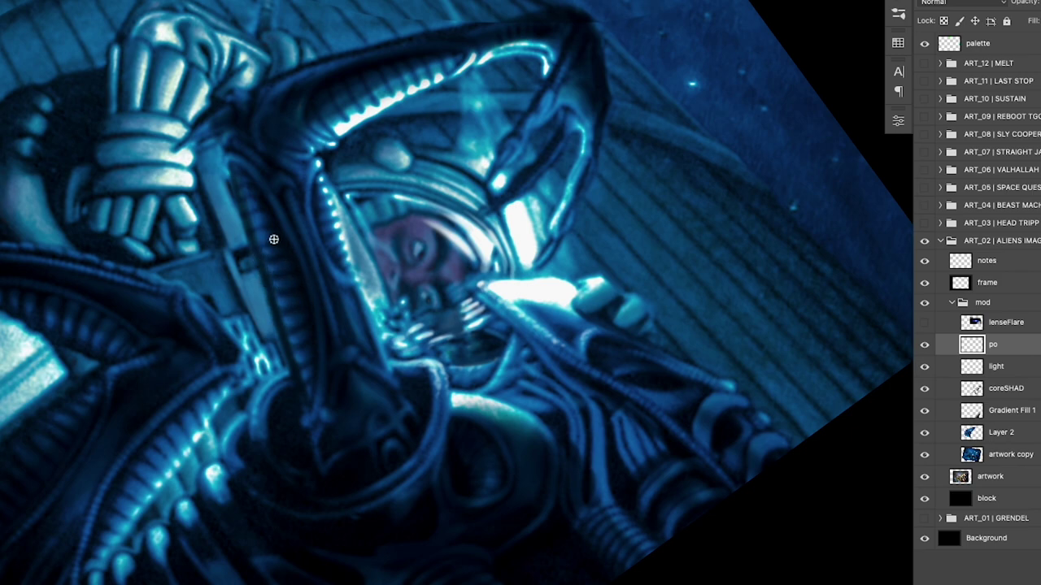
left_click(283, 330, "alt")
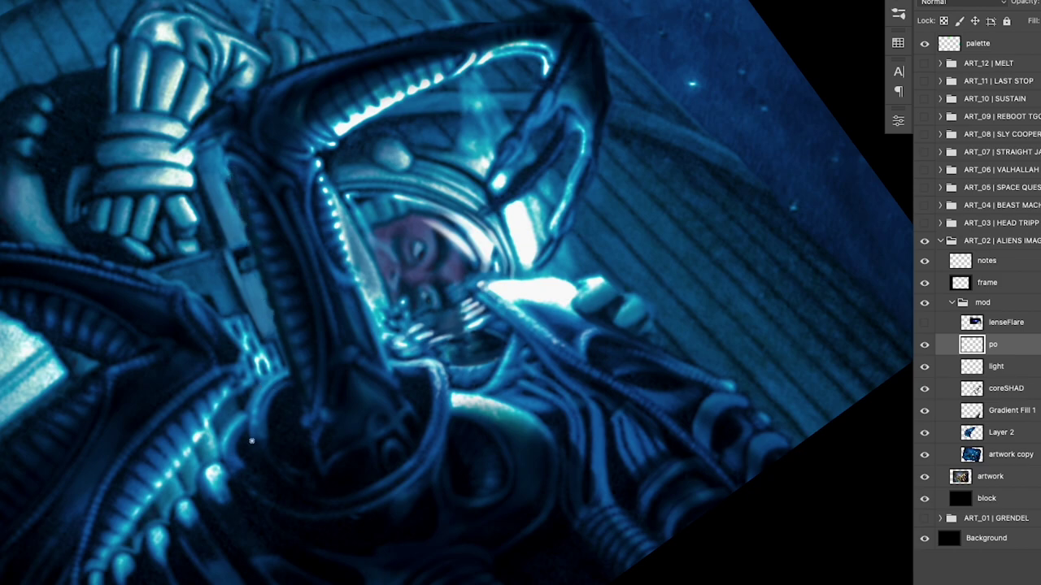
Step: Compare the full image with the po layer hidden and shown to check the forearm and jaw paint-over
key("r")
left_click_drag(252, 441, 502, 344)
key("super+a")
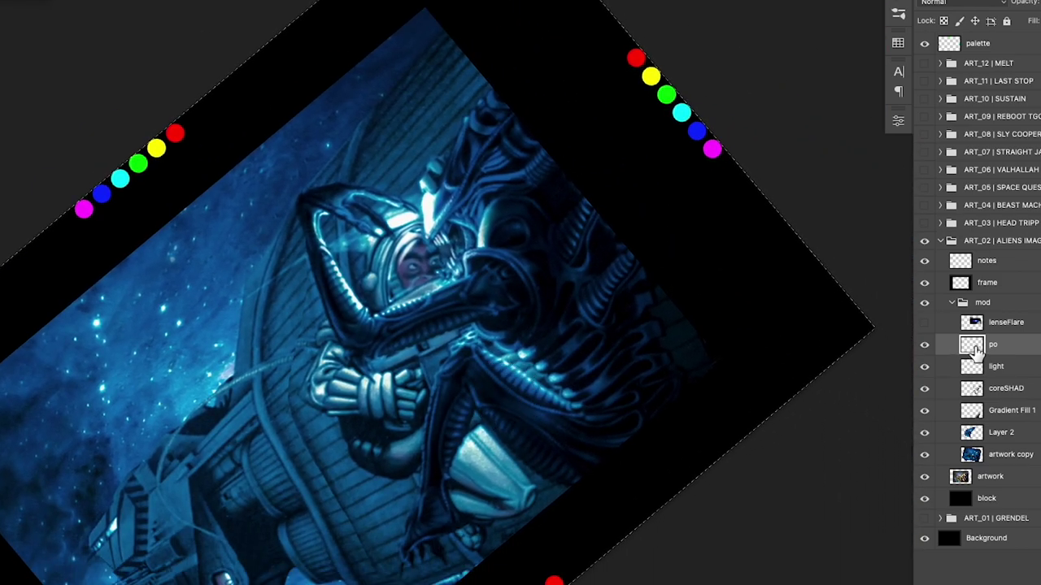
left_click(924, 346)
left_click(925, 346)
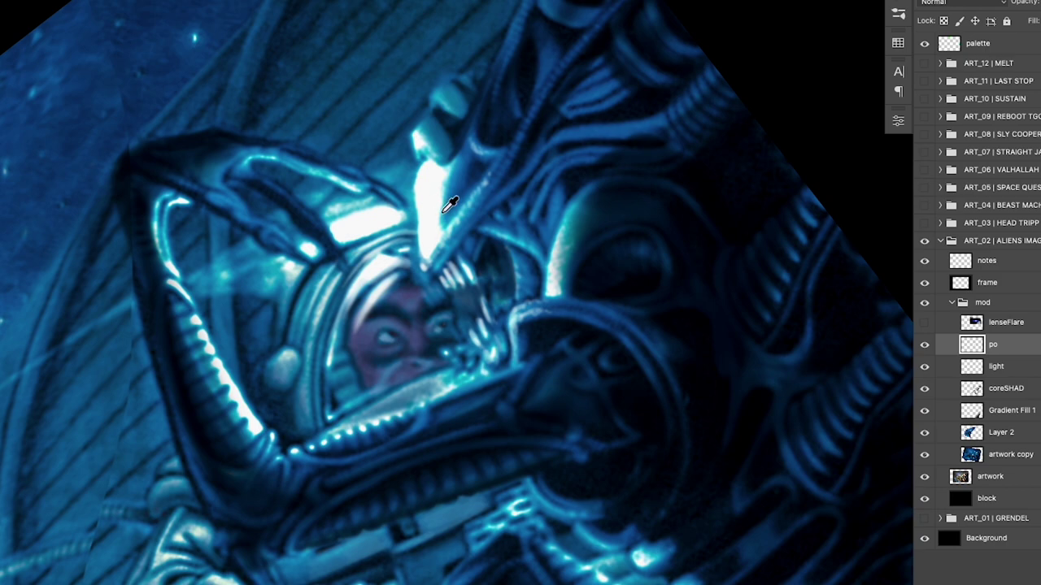
Step: Paint sampled tones along the alien's collar rim beside the jaw and over the area above its cheek
mouse_move(510, 316)
left_mouse_down()
mouse_move(511, 357)
mouse_move(524, 305)
mouse_move(517, 326)
left_mouse_up()
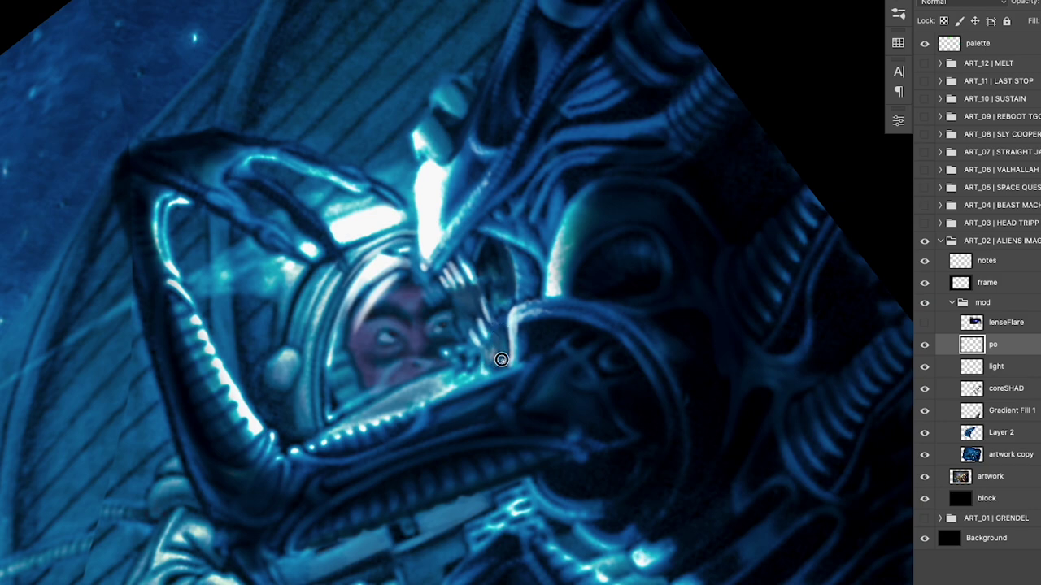
left_click(551, 340, "alt")
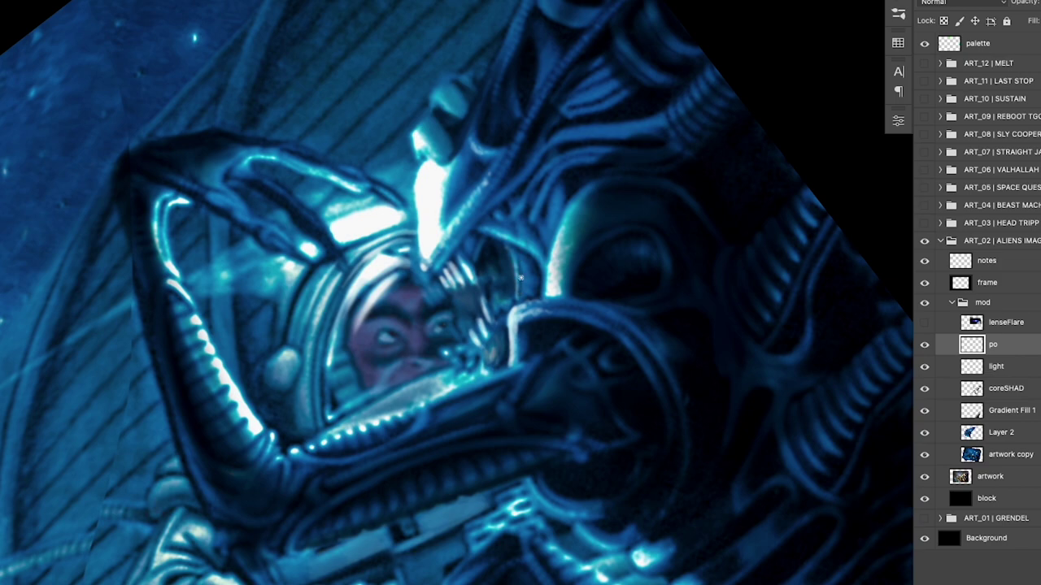
left_click(509, 212, "alt")
left_click_drag(518, 200, 498, 218)
left_click(545, 211, "alt")
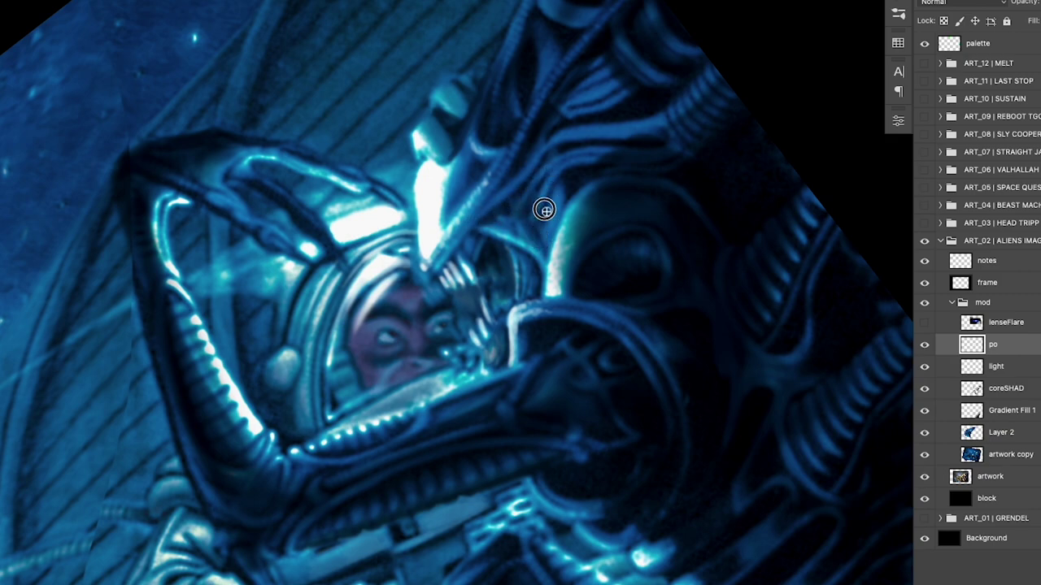
key("bracketleft")
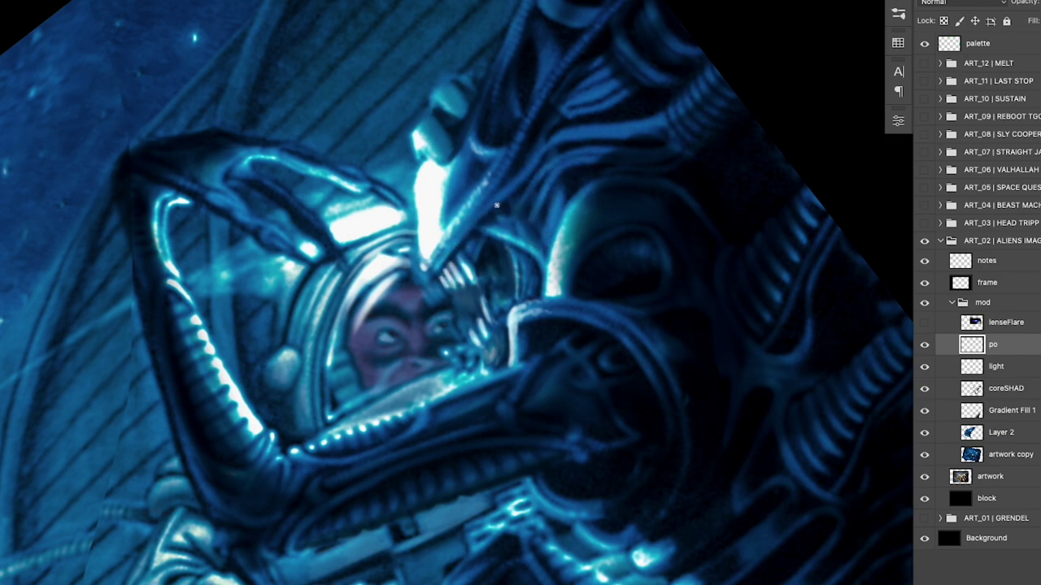
Step: Repaint the bright highlight at the tip of the alien's head with colours sampled from its edge
key("alt")
left_click(431, 236, "alt")
left_click(424, 230, "alt")
mouse_move(429, 181)
left_mouse_down()
mouse_move(427, 161)
mouse_move(425, 173)
left_mouse_up()
left_click_drag(423, 220, 421, 246)
mouse_move(431, 174)
left_mouse_down()
mouse_move(423, 231)
mouse_move(433, 222)
mouse_move(453, 249)
left_mouse_up()
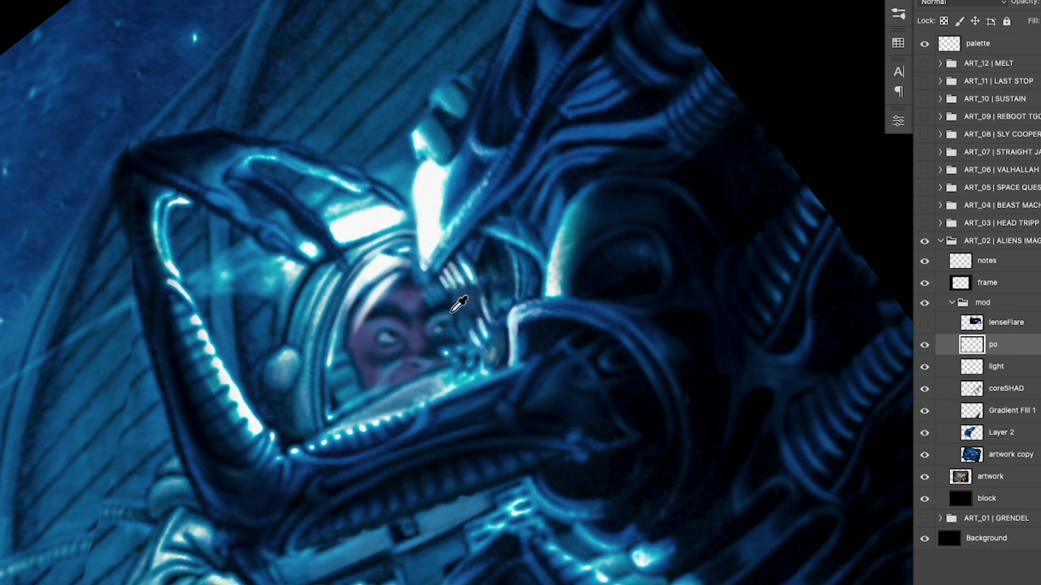
Step: Paint sampled dark blue between the alien's teeth and the astronaut's eye
left_click_drag(449, 293, 467, 338)
left_click(466, 322, "alt")
mouse_move(459, 307)
left_mouse_down()
mouse_move(455, 295)
mouse_move(474, 307)
left_mouse_up()
Step: Sample the pale visor highlight and extend it over the astronaut's forehead and the helmet rim
left_click(376, 267, "alt")
mouse_move(373, 278)
left_mouse_down()
mouse_move(354, 309)
mouse_move(388, 274)
mouse_move(355, 313)
mouse_move(339, 365)
mouse_move(396, 289)
left_mouse_up()
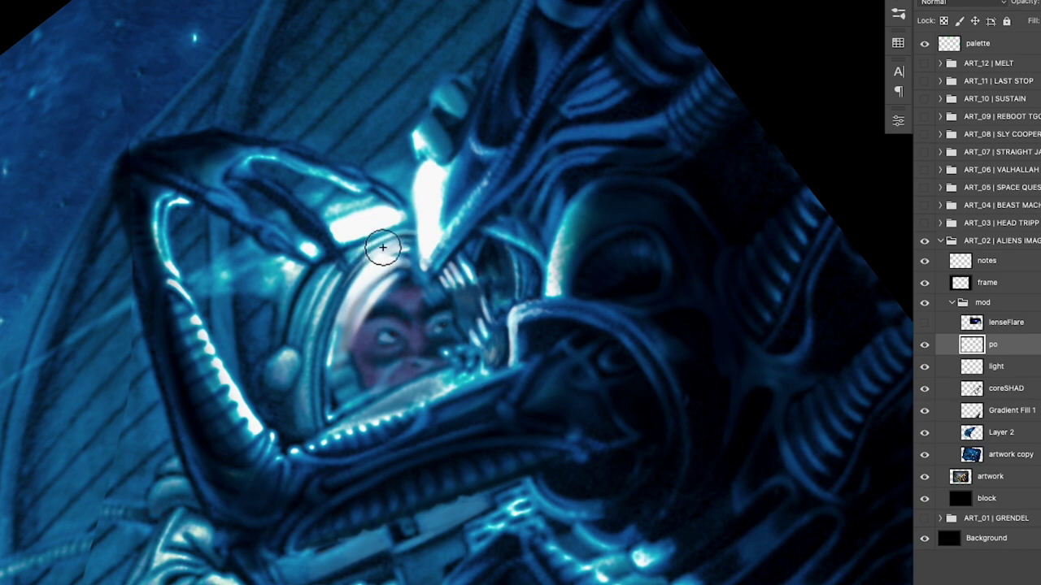
left_click_drag(372, 261, 369, 237)
key("[")
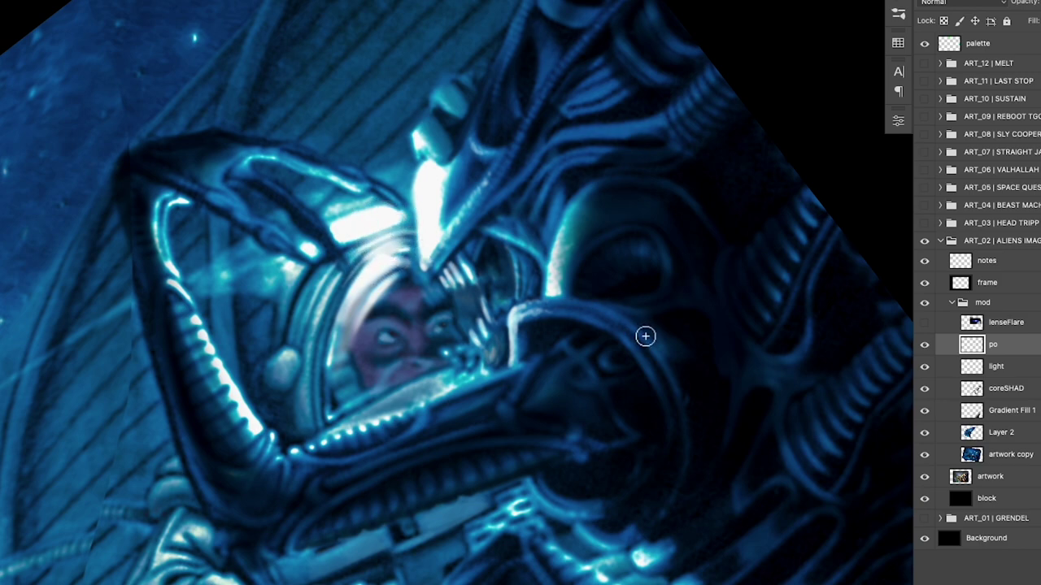
Step: Paint a thin pale highlight along the outer edge of the alien's finger resting on the helmet
key("r")
left_click_drag(645, 337, 456, 448)
key("space")
left_click_drag(616, 194, 570, 298)
key("[")
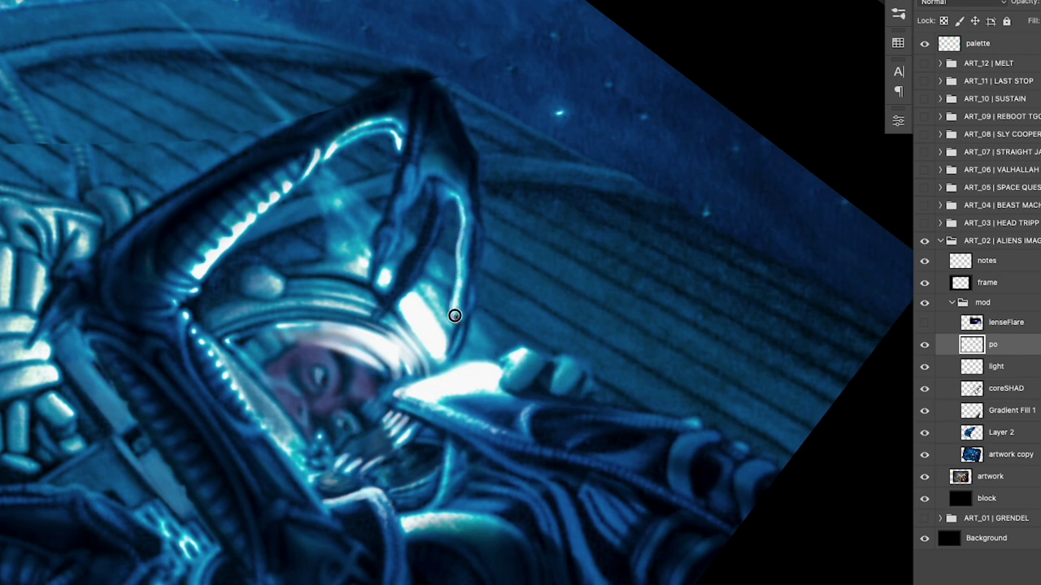
left_click_drag(457, 314, 456, 343)
left_click_drag(467, 242, 459, 316)
Step: Paint thin wavy rim highlights down the edges of the alien's other fingers above the astronaut's helmet
mouse_move(451, 201)
left_mouse_down()
mouse_move(415, 289)
mouse_move(425, 266)
mouse_move(400, 298)
left_mouse_up()
left_click_drag(428, 260, 413, 284)
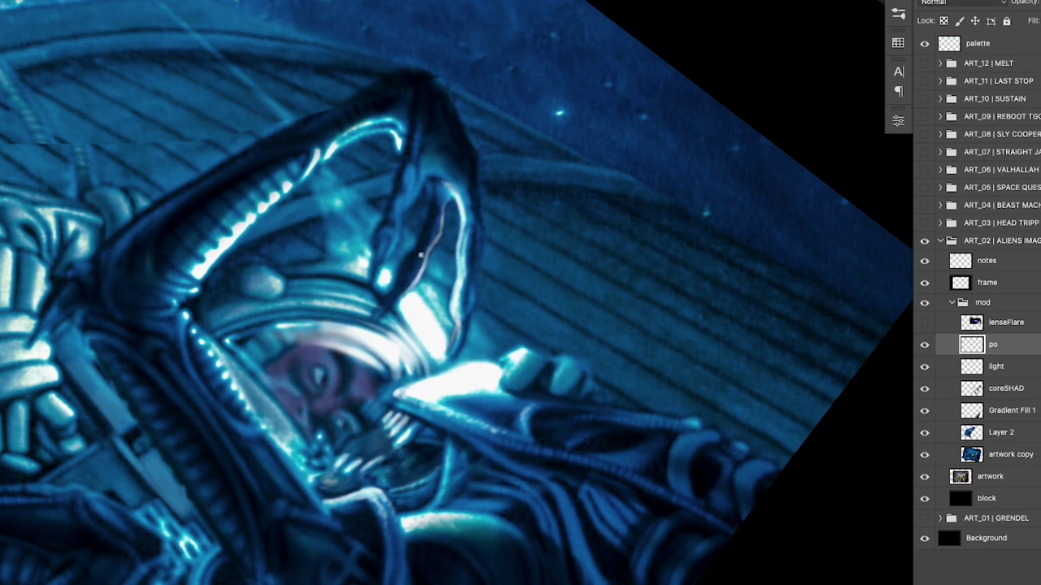
key("r")
left_click_drag(419, 405, 474, 437)
key("alt")
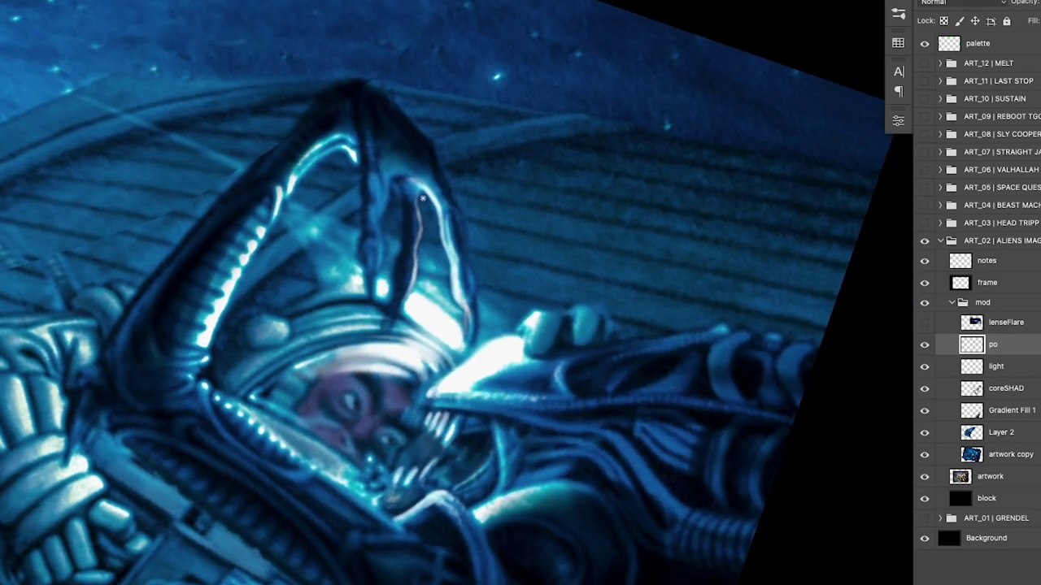
left_click_drag(422, 198, 394, 325)
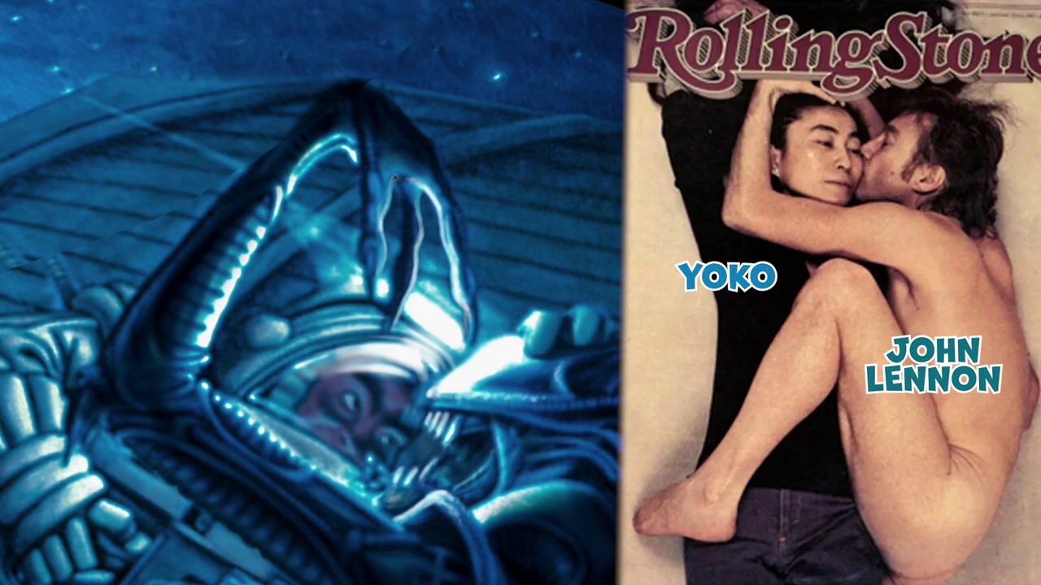
Step: Review the whole artwork, showing the lenseFlare layer temporarily and comparing the picture with and without the po layer
key("r")
left_click_drag(396, 421, 497, 457)
left_click_drag(607, 406, 592, 428)
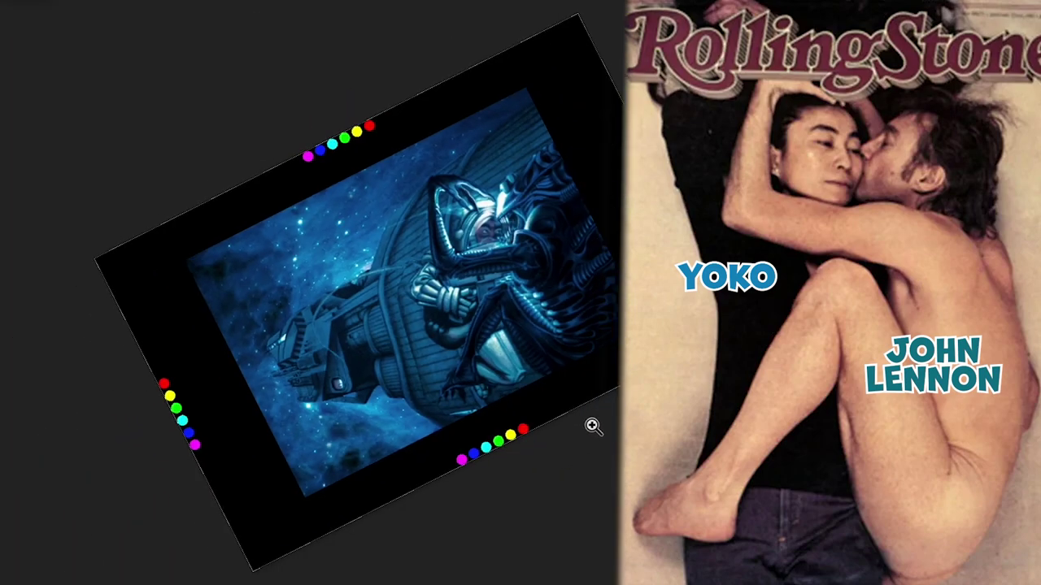
left_click_drag(549, 214, 557, 203)
left_click(557, 202, "alt")
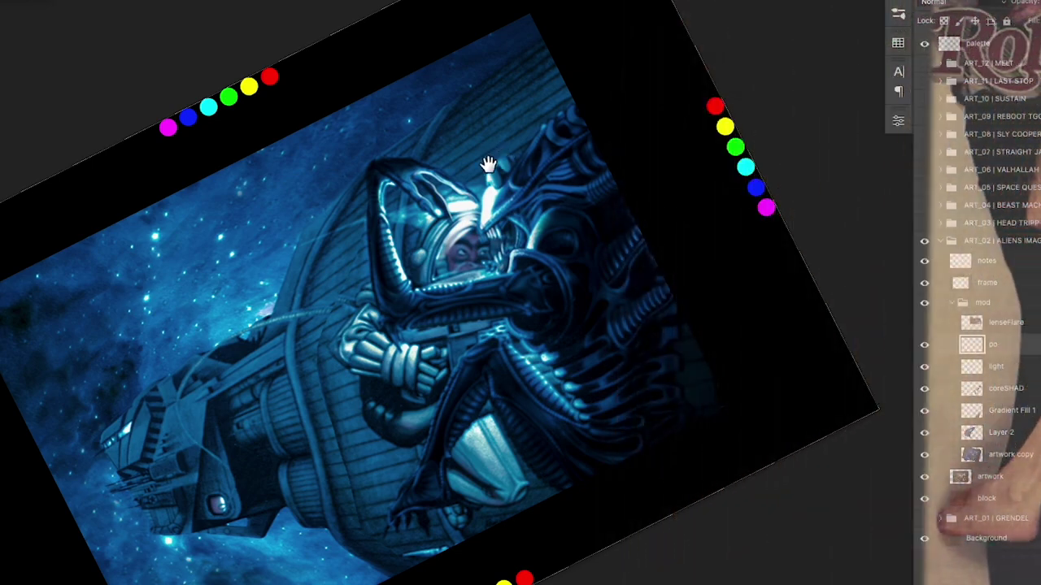
left_click(488, 167)
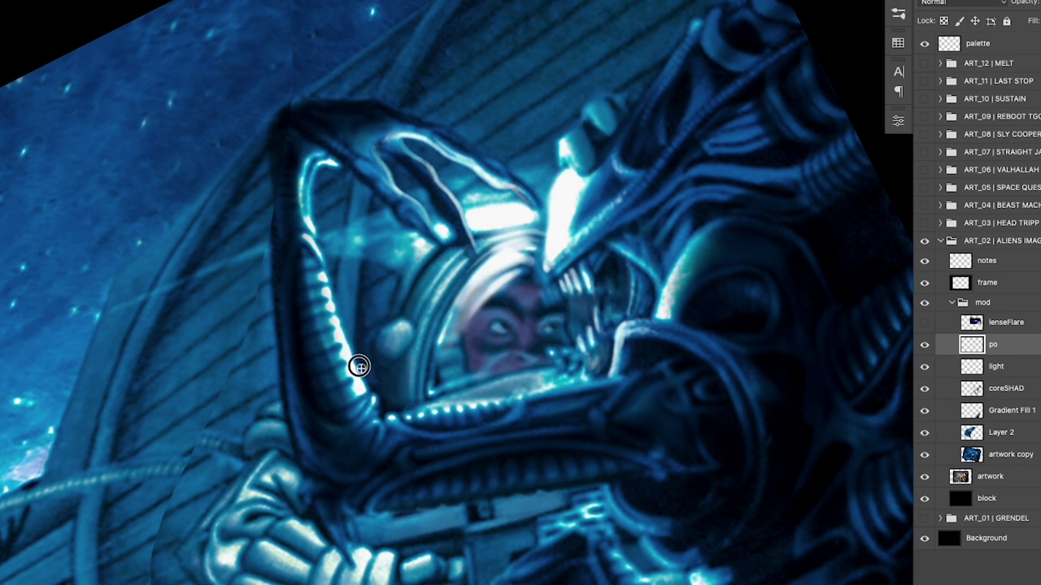
left_click(361, 307)
left_click(925, 324)
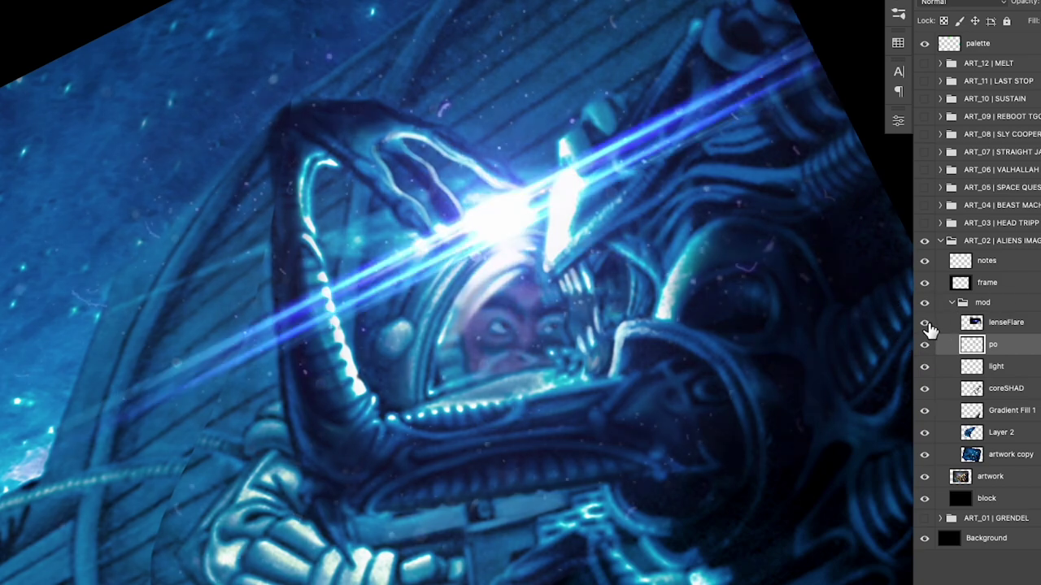
left_click(927, 344)
left_click(927, 344)
left_click(928, 345)
left_click(928, 345)
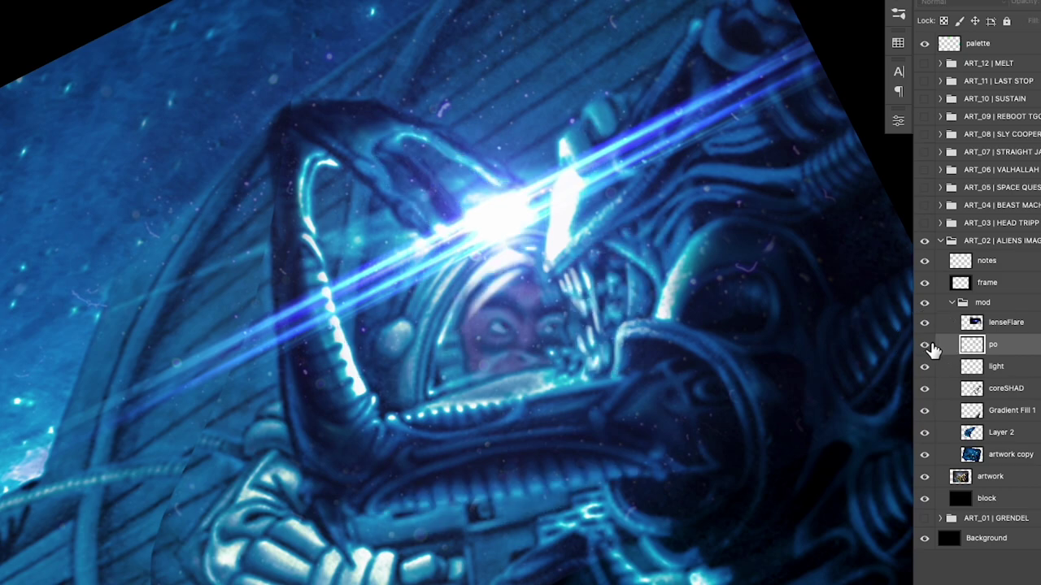
left_click(924, 323)
Step: Paint a long curved cable on the po layer from behind the astronaut's gloves down towards the spaceship
left_click_drag(645, 521, 423, 397)
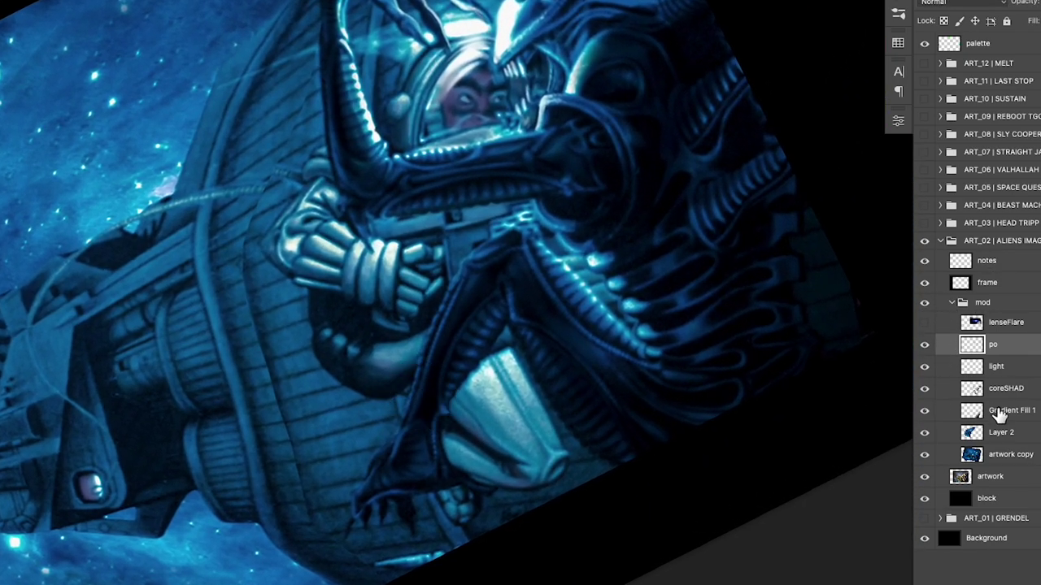
left_click(1002, 433)
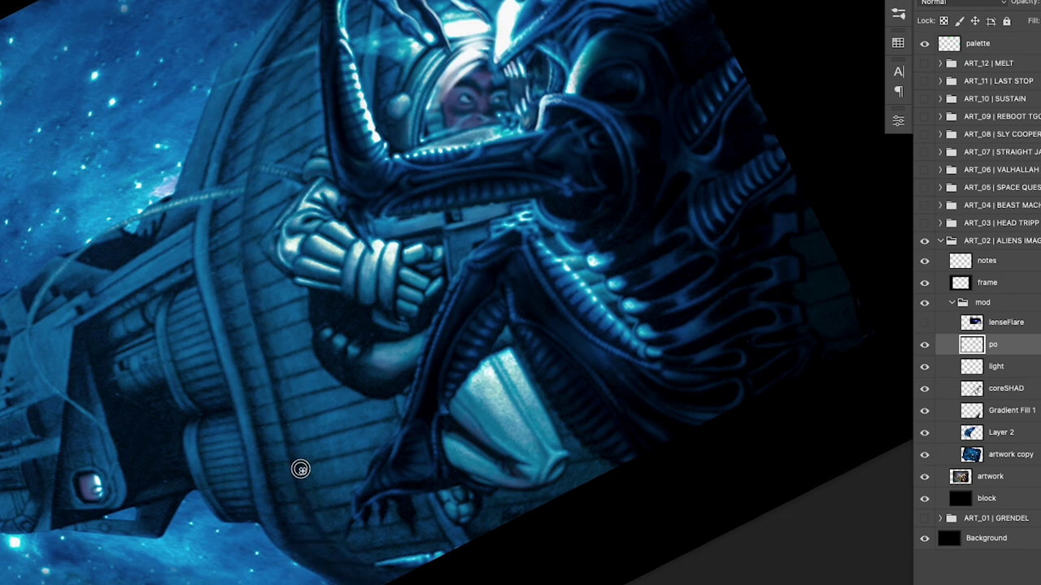
key("r")
left_click_drag(304, 437, 460, 266)
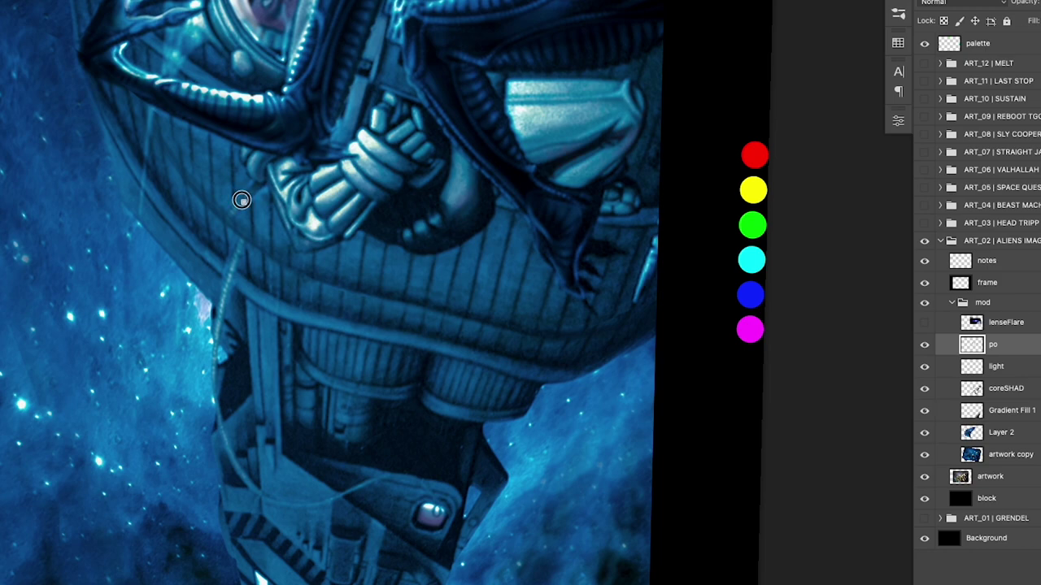
left_click_drag(252, 193, 183, 312)
mouse_move(205, 263)
left_mouse_down()
mouse_move(190, 325)
mouse_move(198, 287)
mouse_move(199, 374)
mouse_move(194, 324)
mouse_move(190, 334)
mouse_move(232, 453)
left_mouse_up()
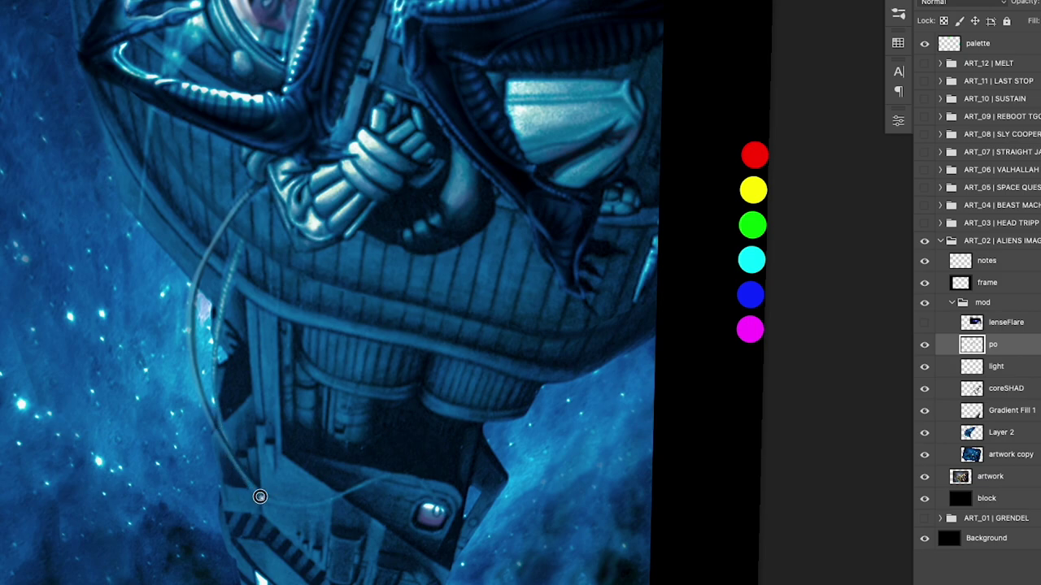
Step: Brighten the lower curve of the new cable and continue it to the ship's glowing window
key("r")
left_click_drag(543, 513, 383, 553)
left_click_drag(278, 338, 297, 341, "super")
left_click_drag(392, 218, 424, 205)
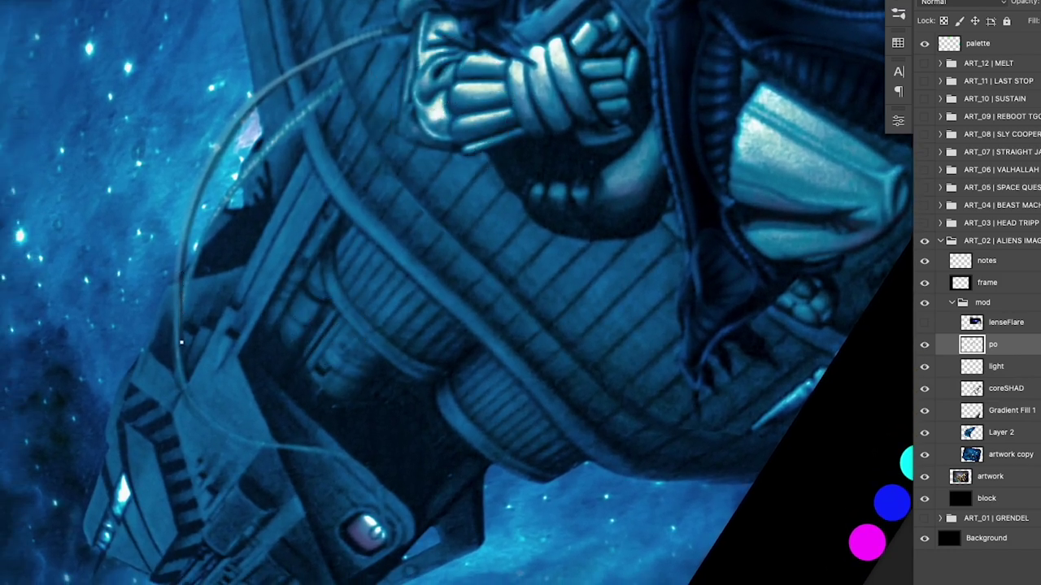
mouse_move(181, 342)
left_mouse_down()
mouse_move(193, 399)
mouse_move(228, 428)
left_mouse_up()
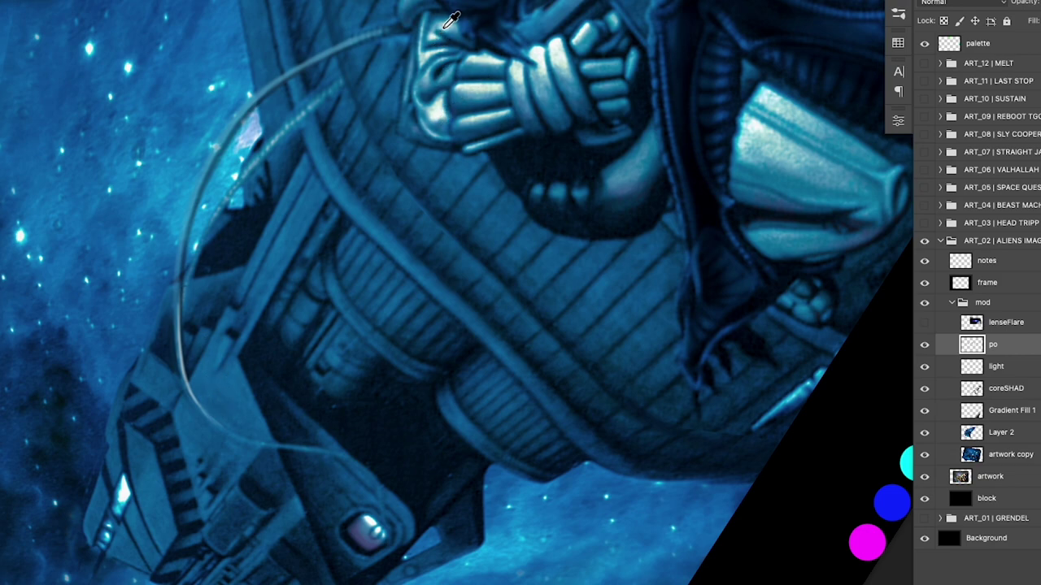
left_click_drag(207, 414, 279, 441)
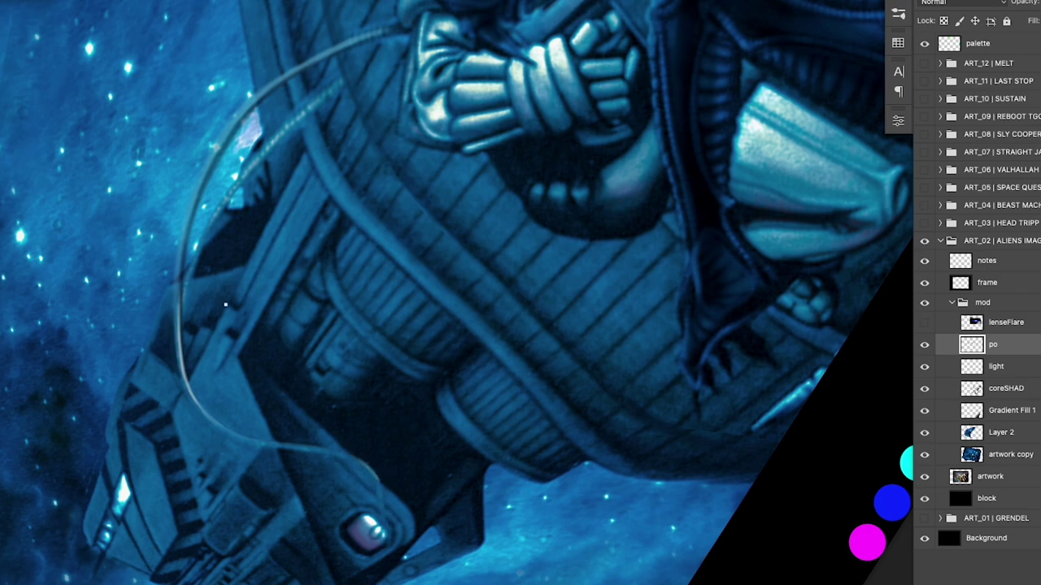
Step: Paint over the old braided cable beside the new one with sampled sky and hull colours
key("r")
left_click_drag(225, 304, 244, 361)
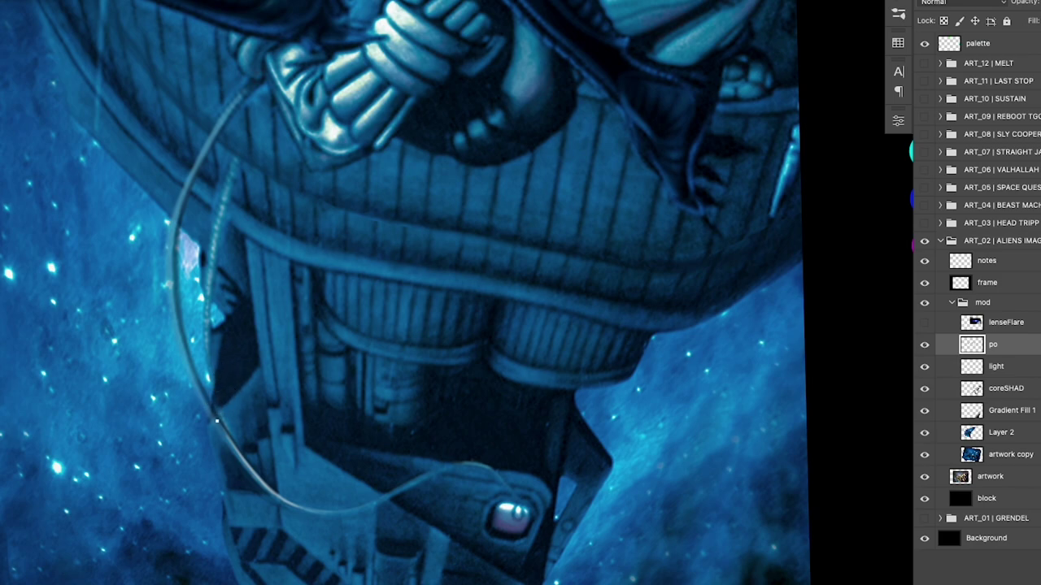
left_click(202, 316, "alt")
left_click(198, 306, "alt")
left_click(205, 334, "alt")
left_click(218, 285, "alt")
left_click(215, 301, "alt")
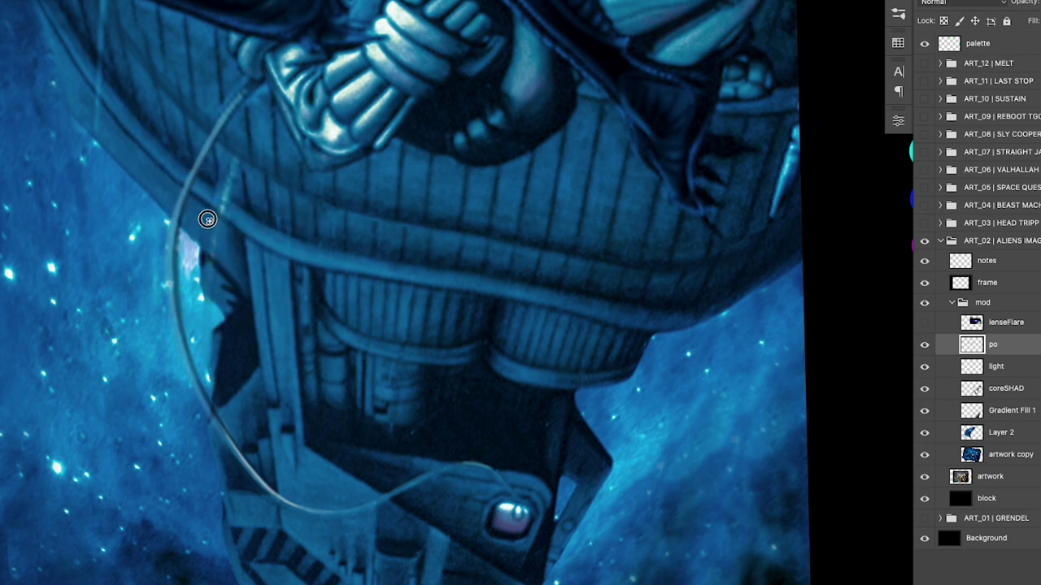
Step: Cover the remaining traces of the old cable on the ship's hull with sampled blue tones
left_click(500, 380, "alt")
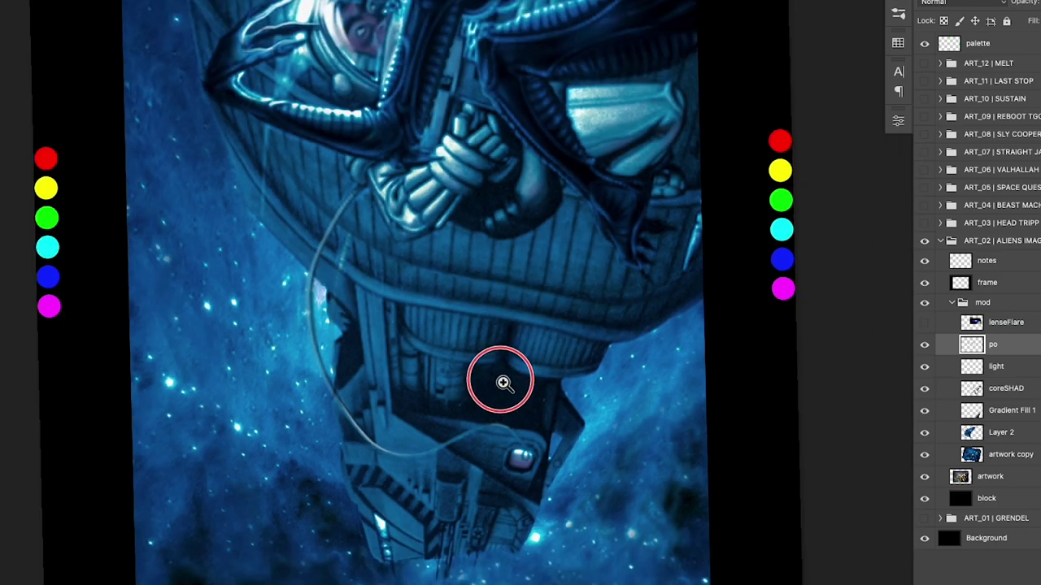
key("r")
left_click_drag(600, 405, 356, 488)
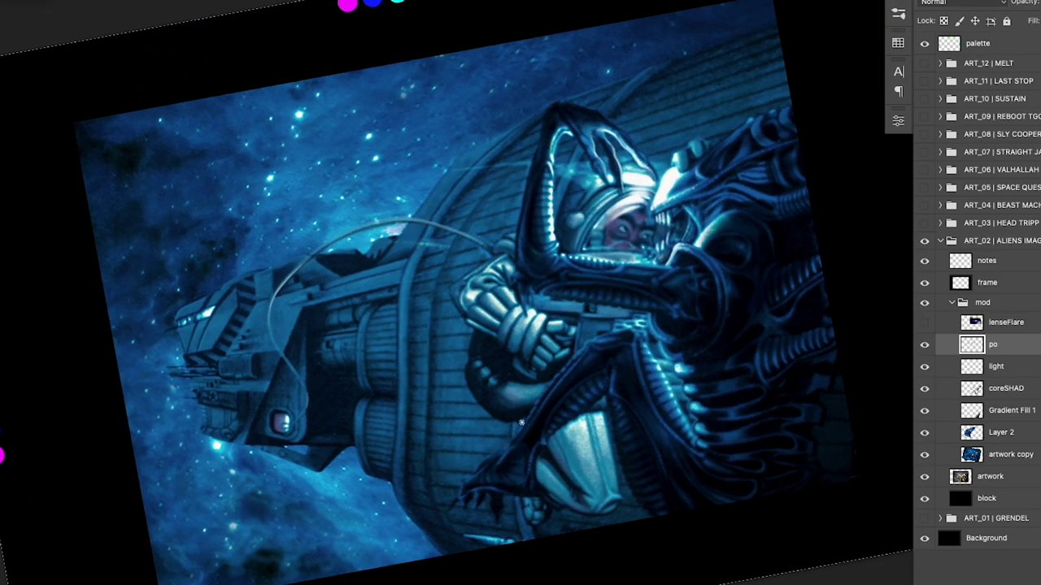
left_click(461, 268)
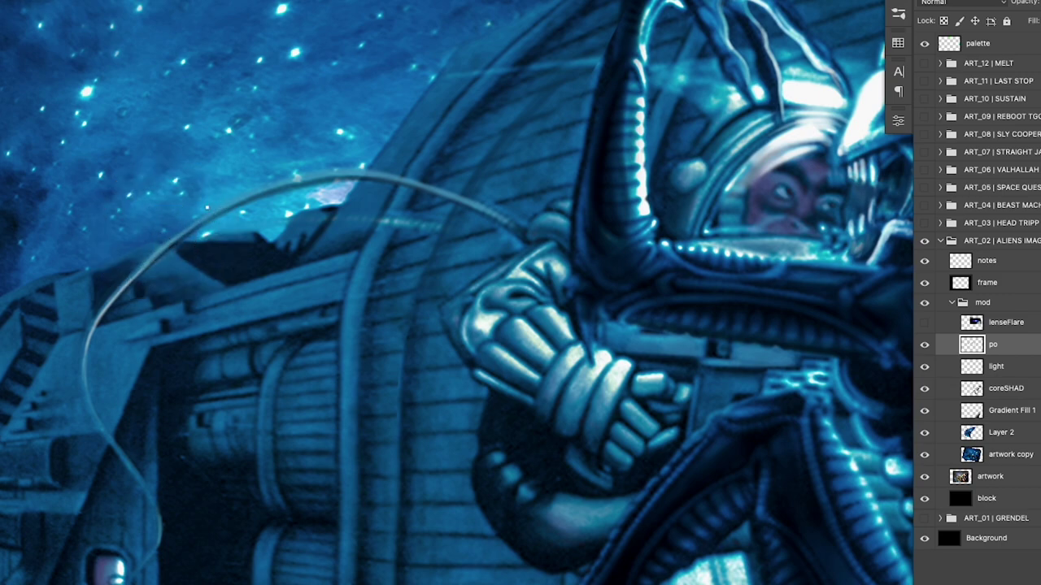
left_click(125, 271, "alt")
key("z")
left_click_drag(482, 412, 470, 394)
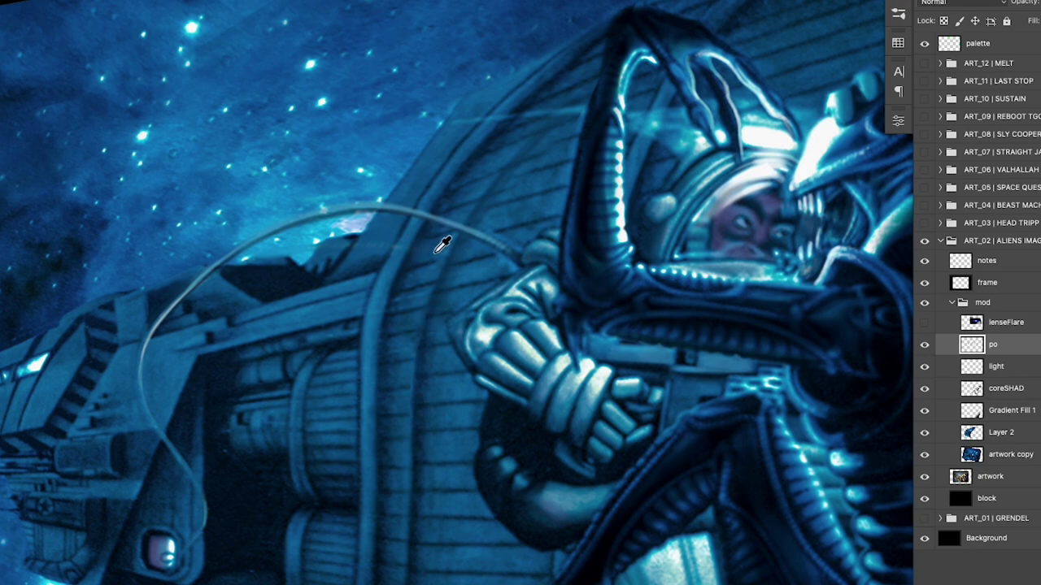
left_click(401, 248, "alt")
left_click(310, 252, "alt")
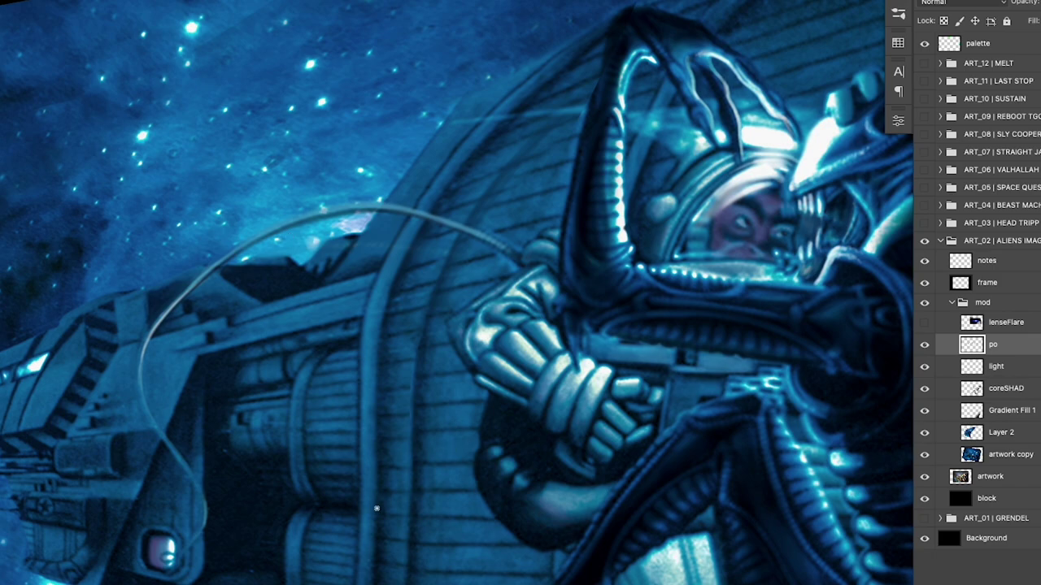
Step: Paint a thin pale rim light along the outer edge of the spaceship's nose
left_click_drag(376, 508, 598, 320)
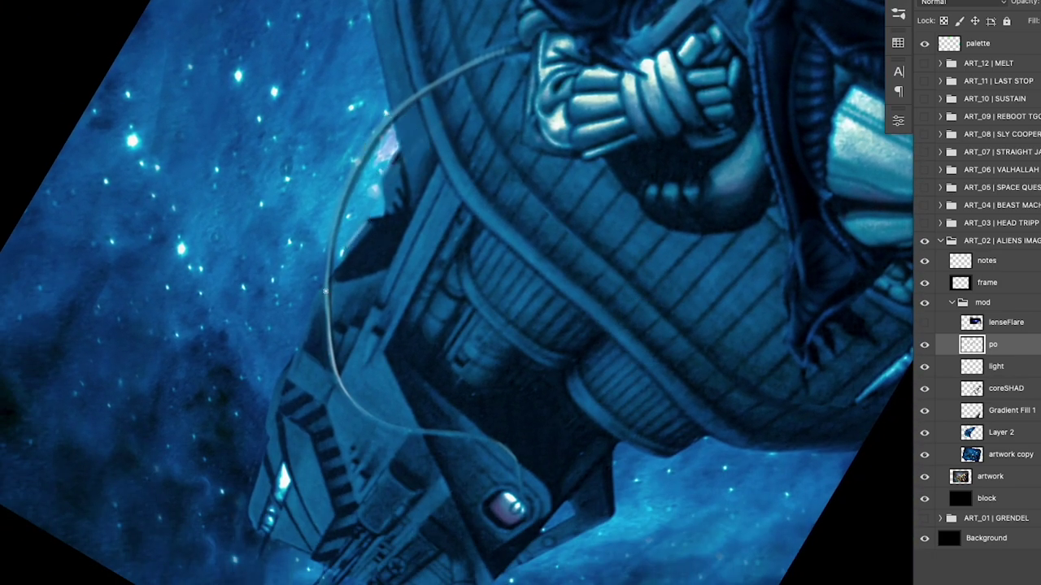
left_click_drag(300, 359, 268, 419)
left_click_drag(261, 472, 258, 526)
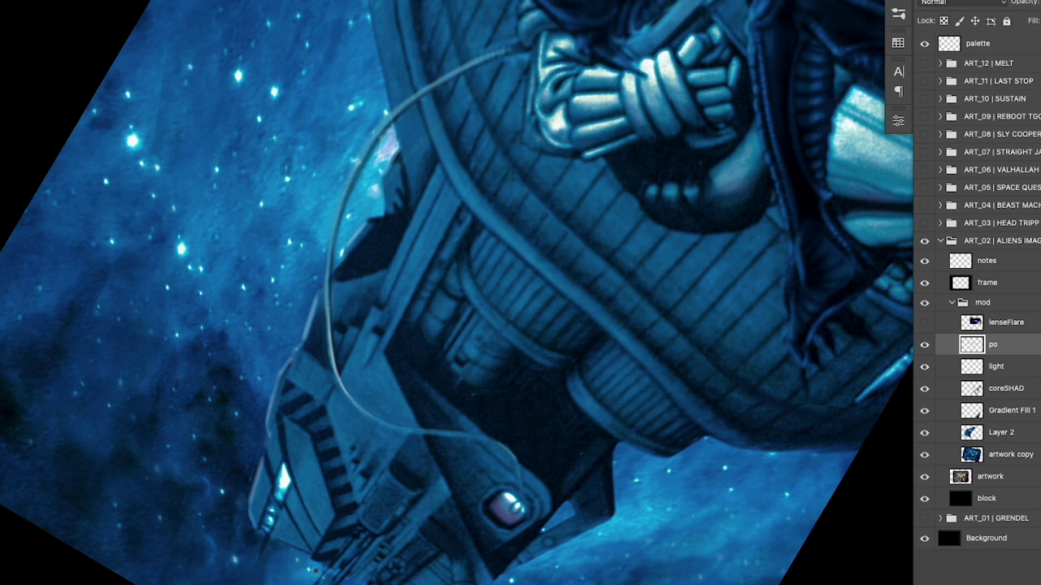
Step: Refine the glowing cockpit windows on the ship's nose with sampled bright and dark tones
left_click(627, 529, "alt")
left_click_drag(281, 485, 286, 472)
left_click(280, 470, "alt")
left_click_drag(286, 459, 285, 494)
left_click(290, 458, "alt")
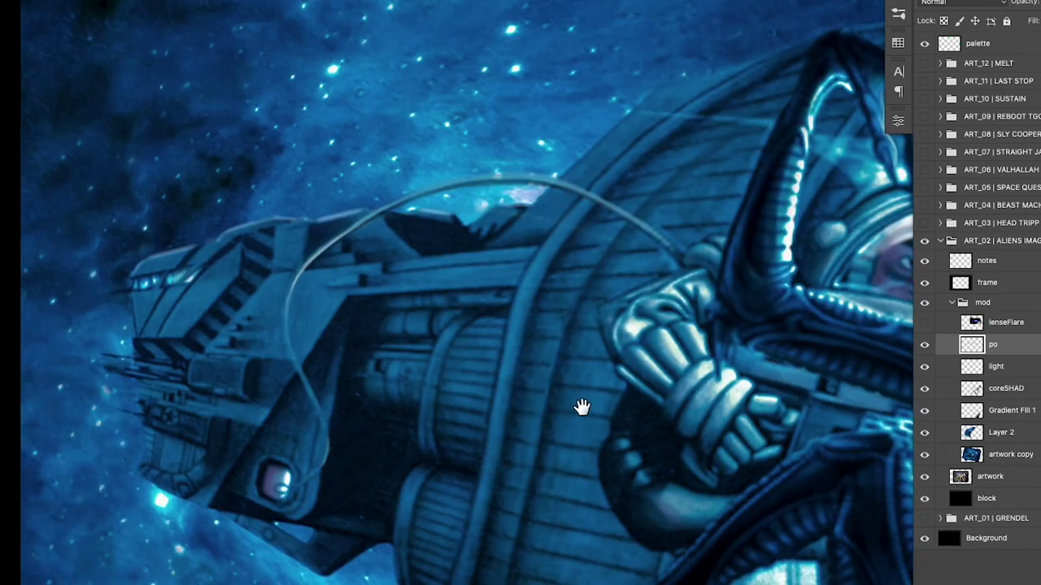
left_click_drag(581, 407, 474, 419)
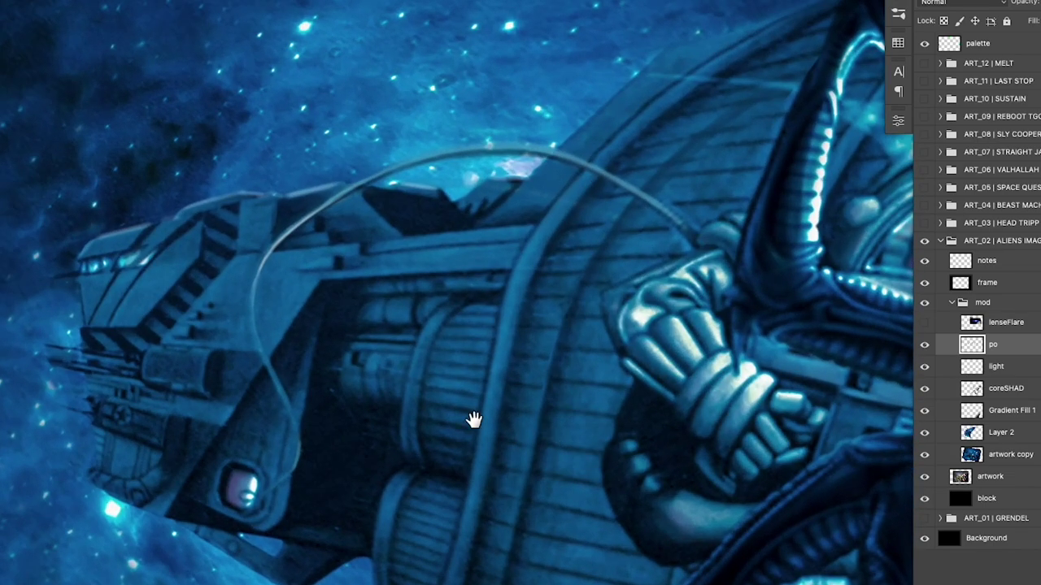
left_click_drag(487, 460, 359, 403)
left_click_drag(388, 221, 376, 418)
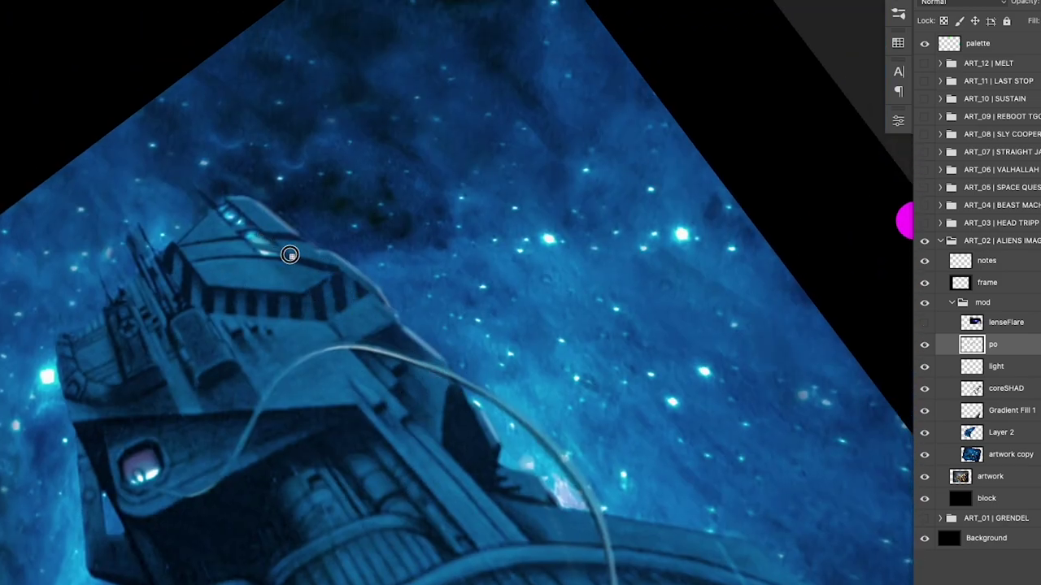
Step: Clean up the gap between the struts beside the ship's round-cornered window with sampled sky blue
key("Escape")
key("super+0")
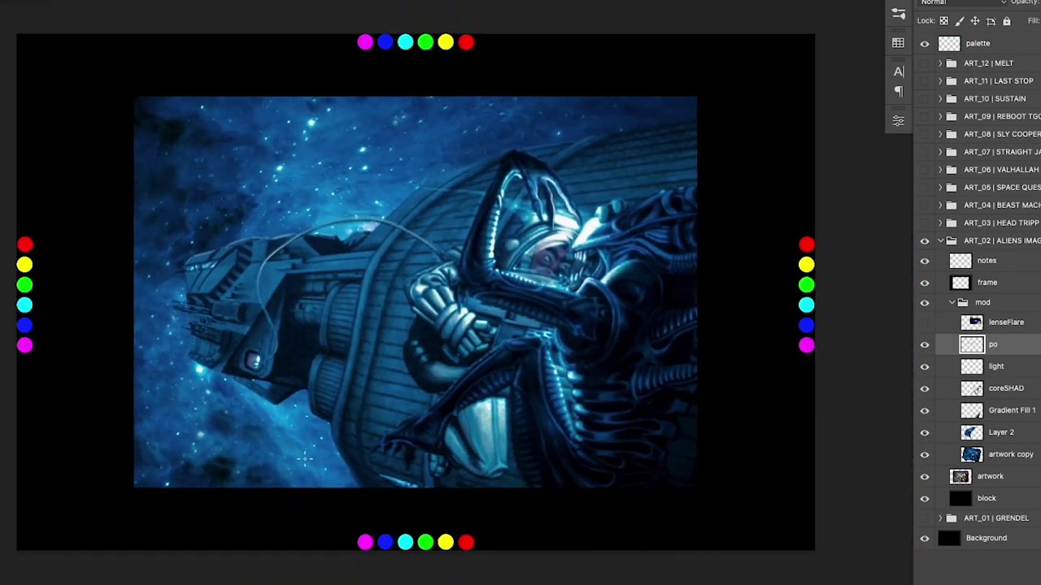
left_click_drag(306, 467, 587, 437)
left_click_drag(460, 508, 483, 419)
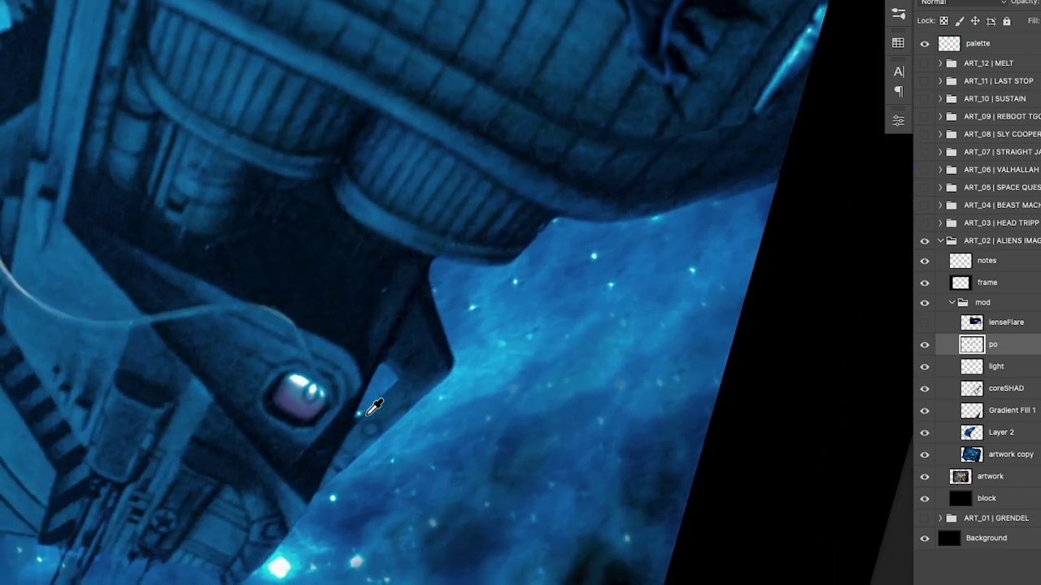
scroll(353, 404, "down", 4)
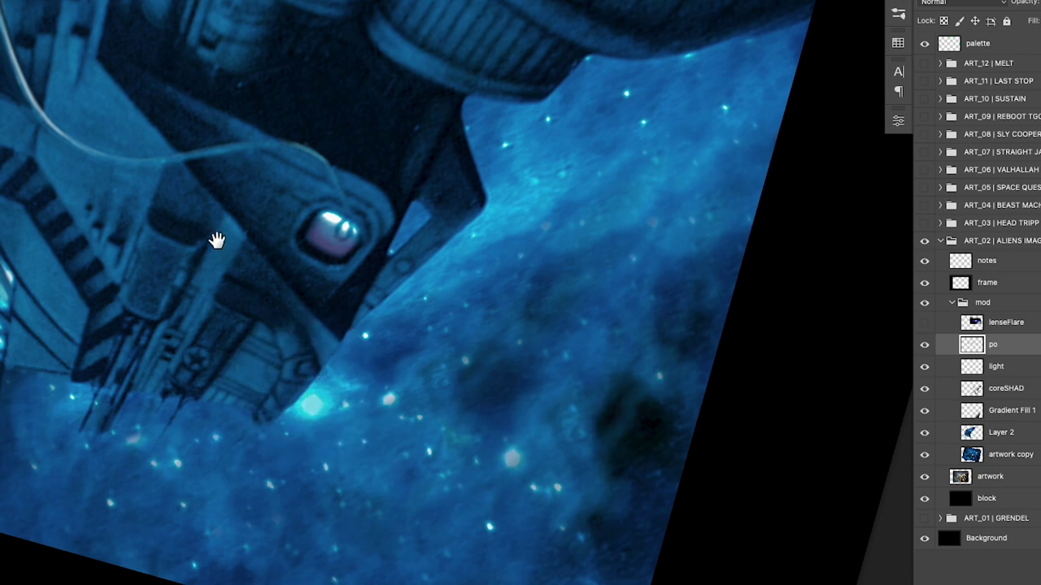
left_click_drag(217, 241, 647, 550)
Step: Paint over the dark and uneven patches of starry sky beside the ship's nose on Layer 2 with sampled blue tones
left_click(84, 159, "alt")
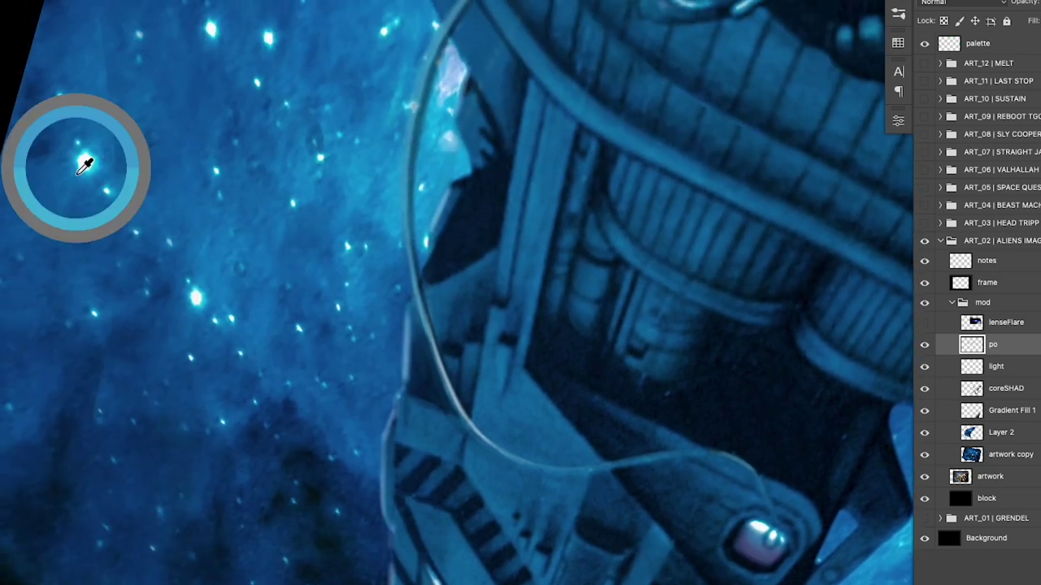
left_click(1000, 434)
key("bracketright")
key("bracketright")
key("bracketright")
key("bracketright")
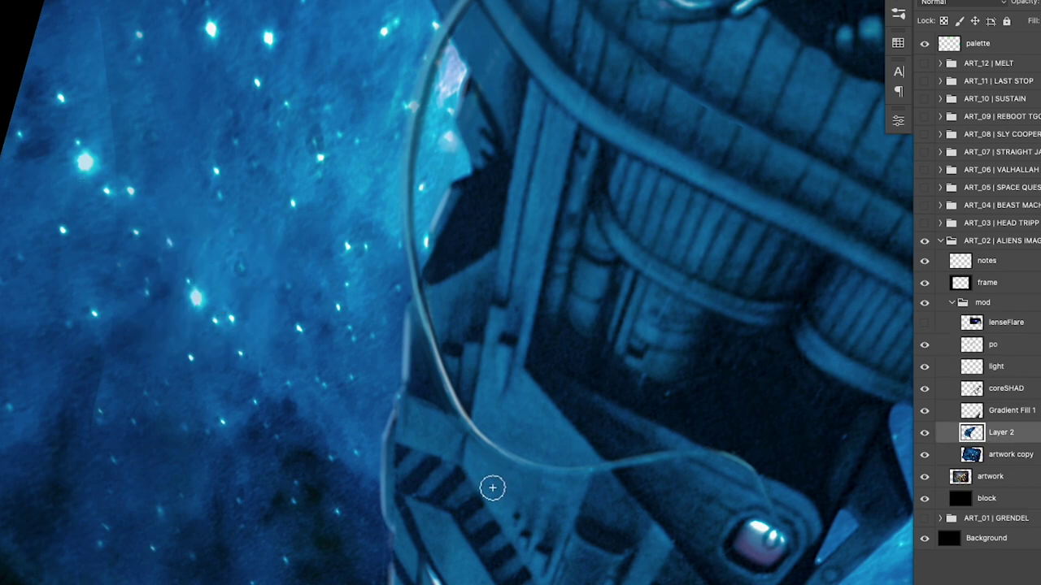
left_click(93, 410, "alt")
left_click_drag(100, 417, 104, 472)
left_click_drag(116, 108, 114, 146)
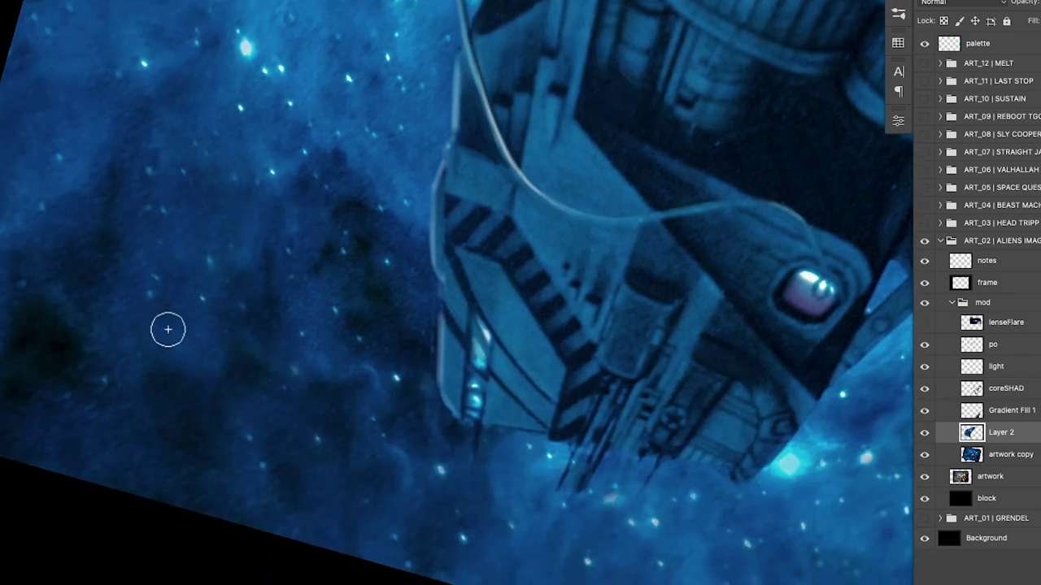
key("bracketright")
key("bracketright")
key("bracketright")
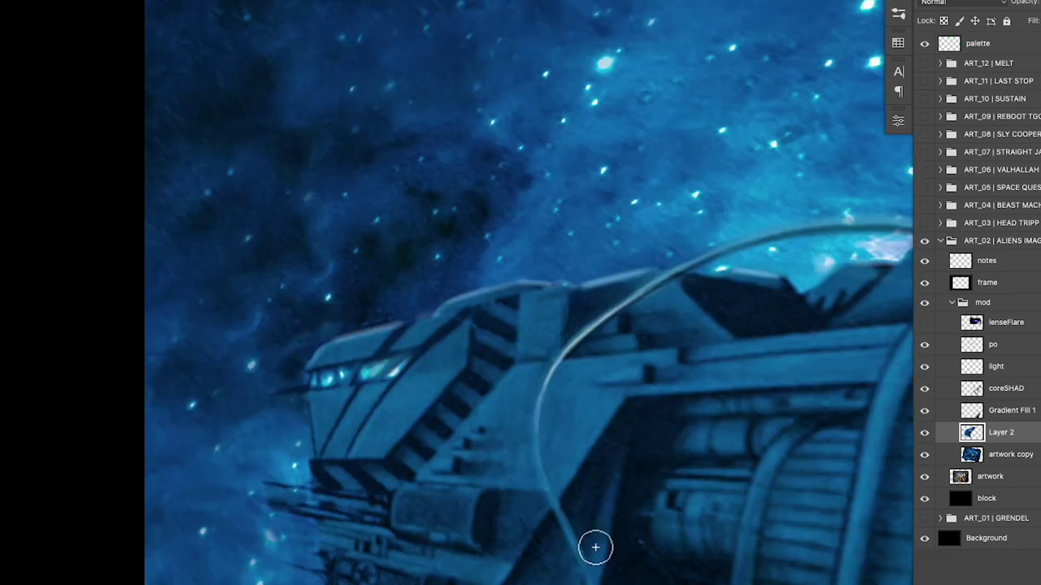
Step: Show the lenseFlare layer and compare the whole artwork with and without the mod group
key("z")
left_click_drag(614, 424, 603, 435)
key("super+0")
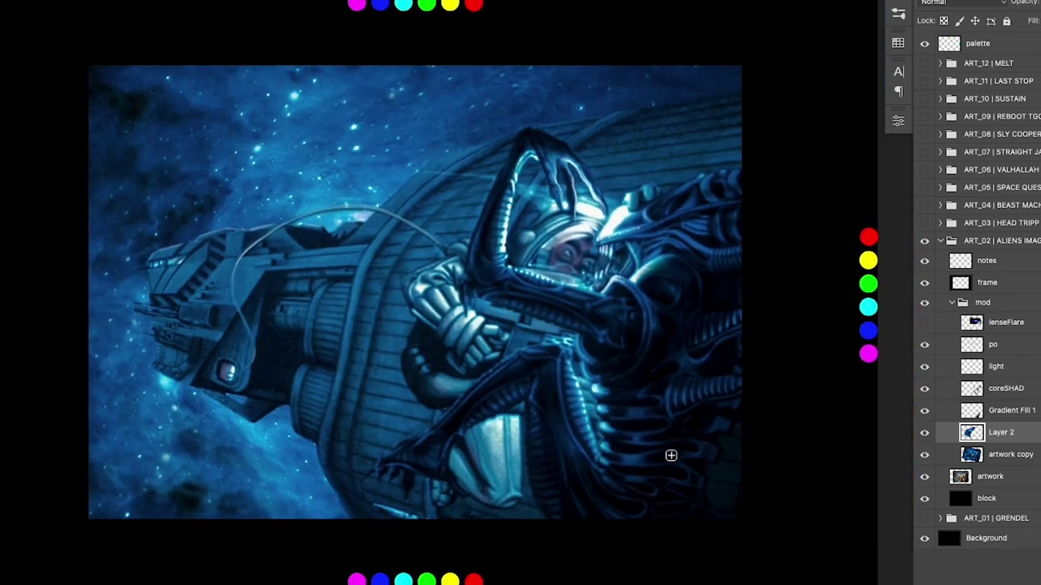
left_click(923, 323)
left_click(925, 302)
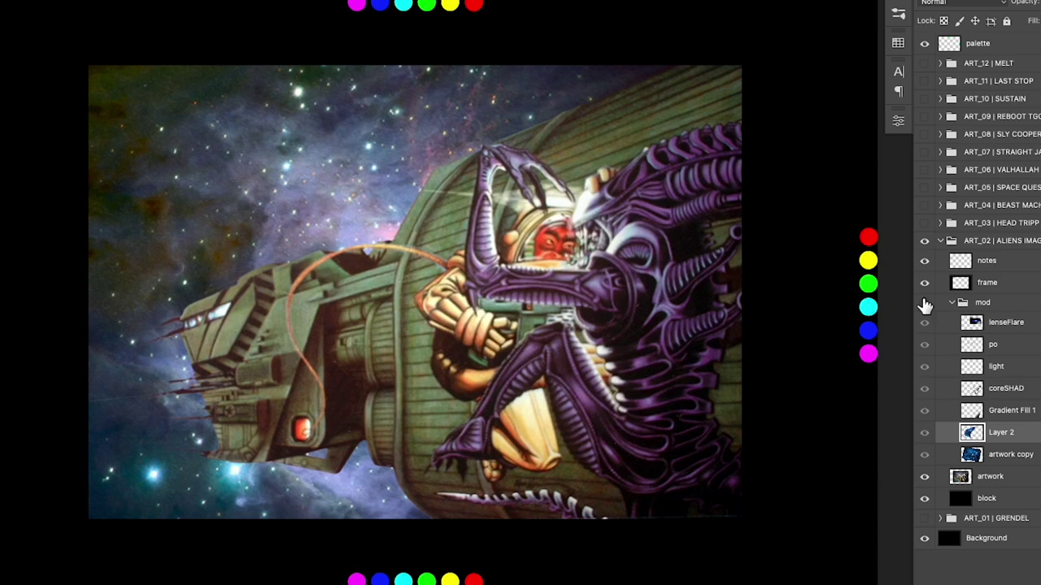
left_click(924, 302)
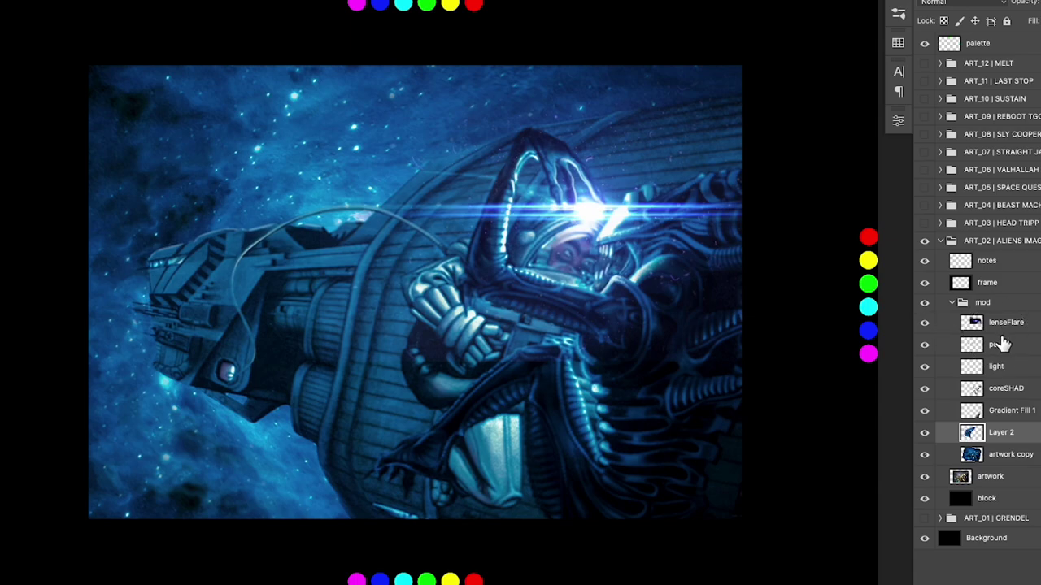
Step: Hide the lens flare and paint thin pale highlights along the alien's bent knee on the po layer
left_click(1004, 345)
left_click(924, 345)
left_click(925, 346)
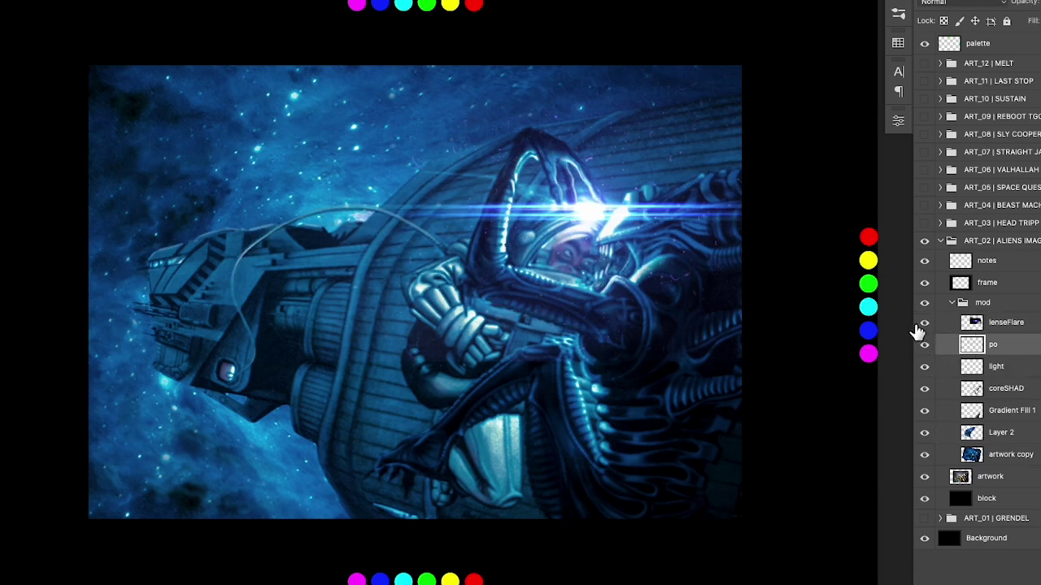
key("r")
mouse_move(316, 404)
left_mouse_down()
mouse_move(383, 485)
mouse_move(492, 472)
left_mouse_up()
mouse_move(540, 165)
left_mouse_down()
mouse_move(576, 161)
mouse_move(558, 195)
left_mouse_up()
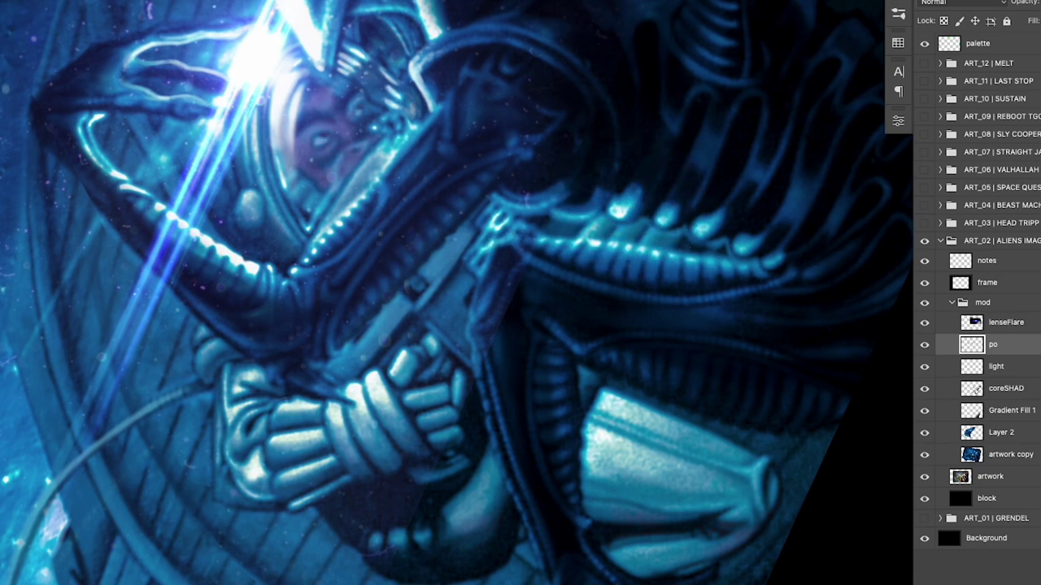
left_click(924, 322)
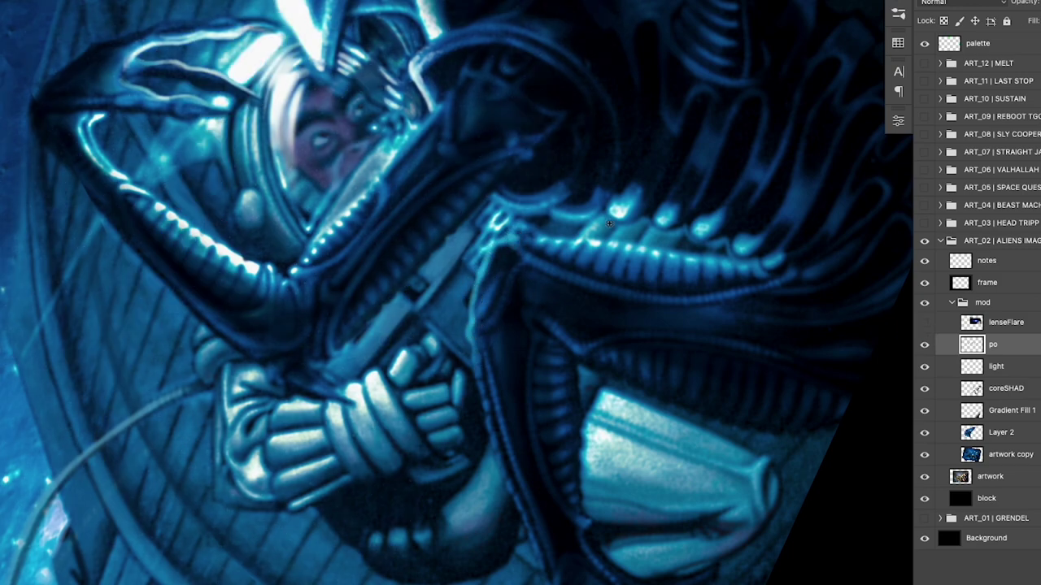
left_click(286, 87)
left_click_drag(490, 248, 510, 237)
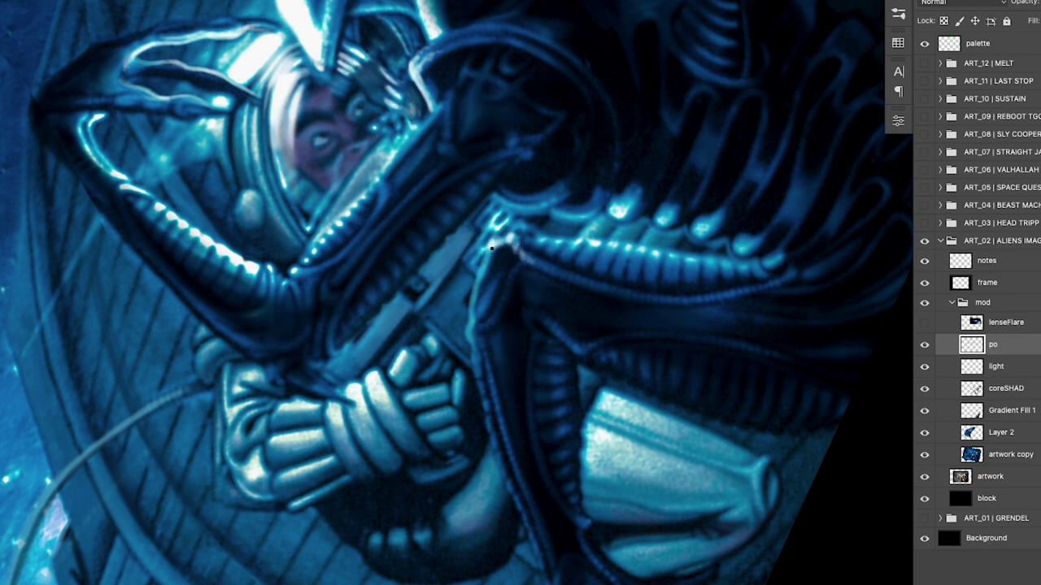
mouse_move(475, 291)
left_mouse_down()
mouse_move(469, 341)
mouse_move(474, 294)
left_mouse_up()
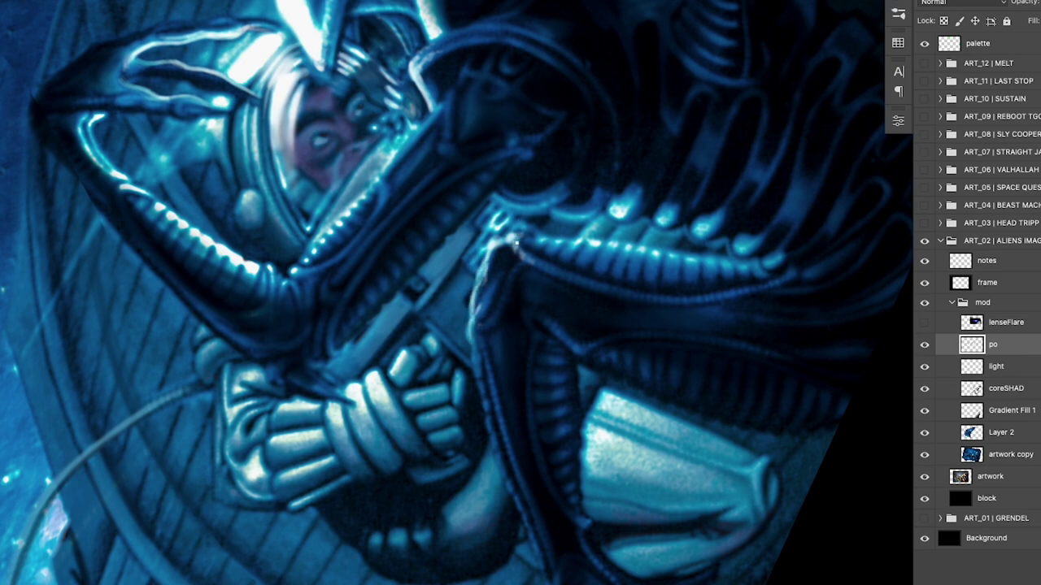
left_click_drag(516, 243, 525, 241)
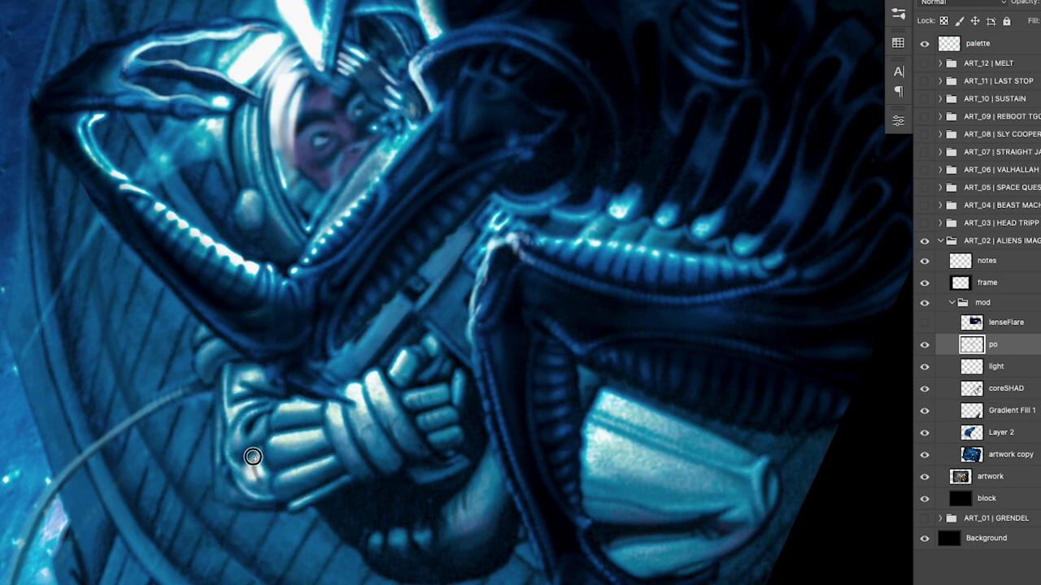
Step: Refine the highlights and shadows on the astronaut's sleeve and gloves with sampled pale and dark tones
left_click_drag(263, 479, 253, 462)
key("r")
left_click_drag(595, 422, 194, 492)
key("space")
left_click_drag(421, 265, 436, 327)
left_click(276, 343, "alt")
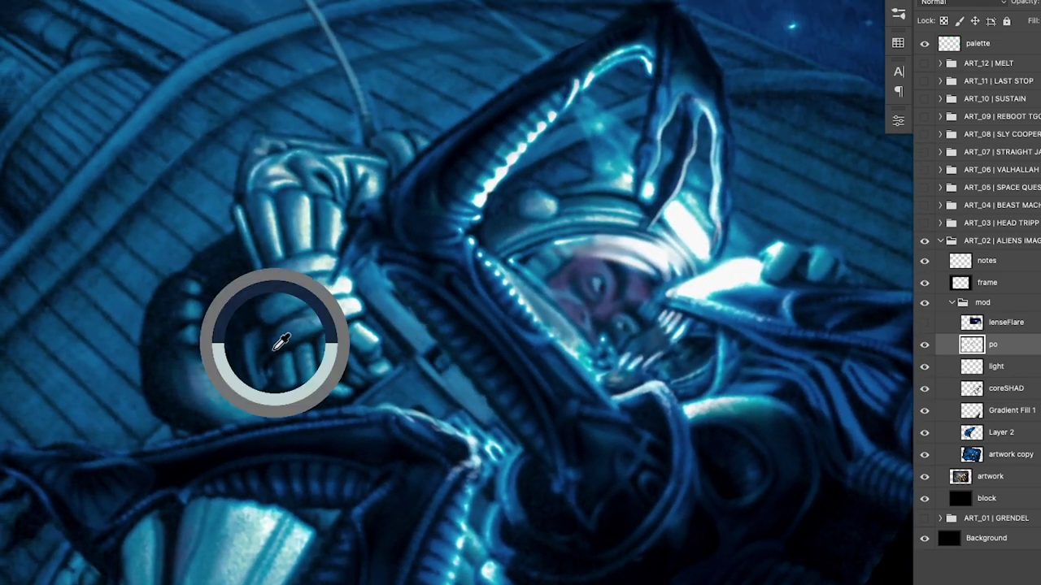
left_click(207, 425, "alt")
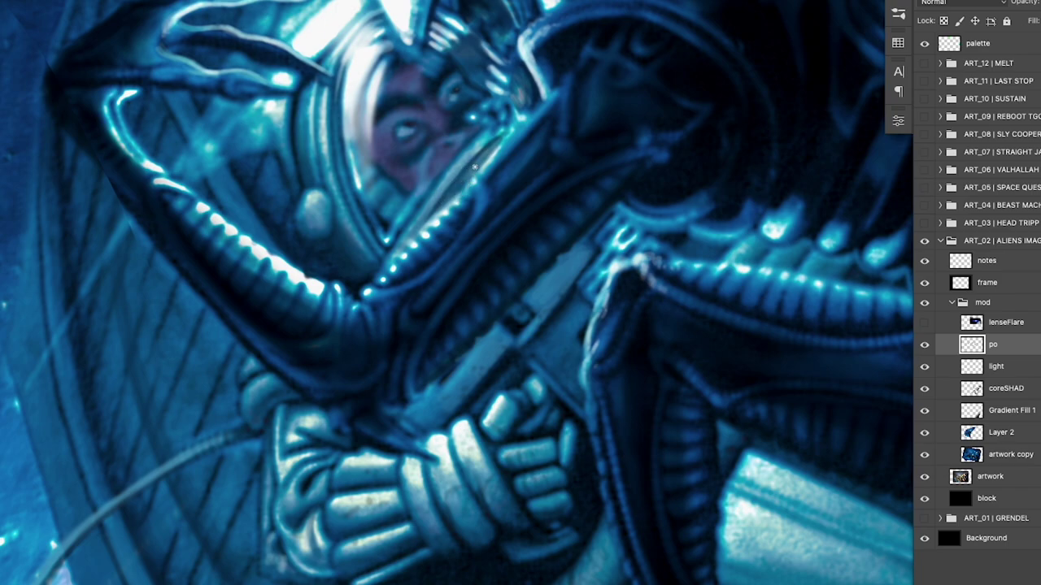
Step: Sharpen the lower rim of the astronaut's helmet below the face with thin strokes in sampled tones
left_click_drag(548, 209, 527, 199)
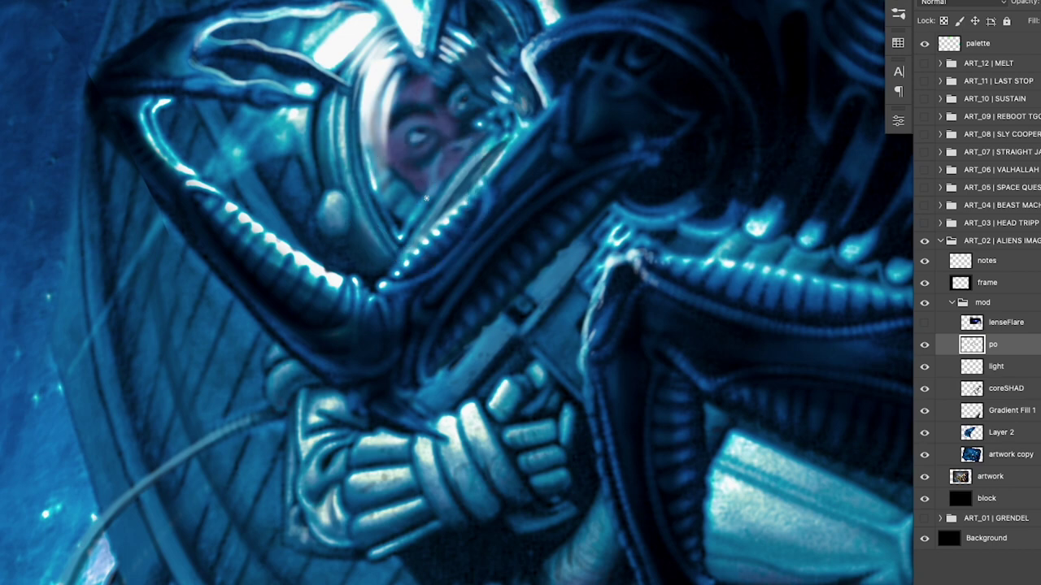
left_click(423, 185, "alt")
left_click_drag(493, 137, 447, 181)
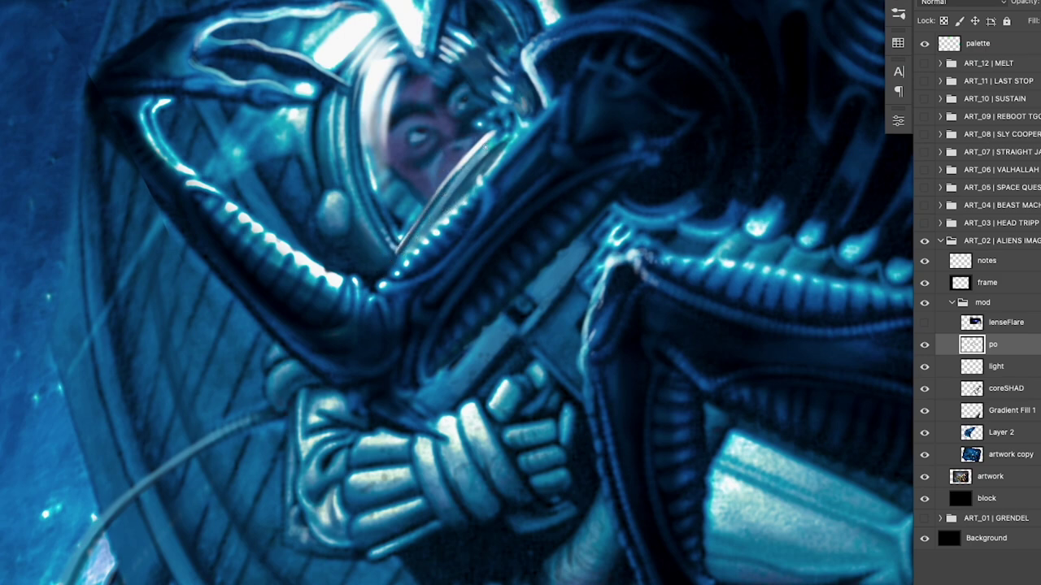
left_click_drag(413, 226, 398, 247)
Step: Turn the lens flare back on and compare the artwork with and without the po layer and the mod group
key("r")
left_click_drag(545, 325, 449, 416)
left_click_drag(664, 355, 602, 389)
left_click(924, 347)
left_click(923, 347)
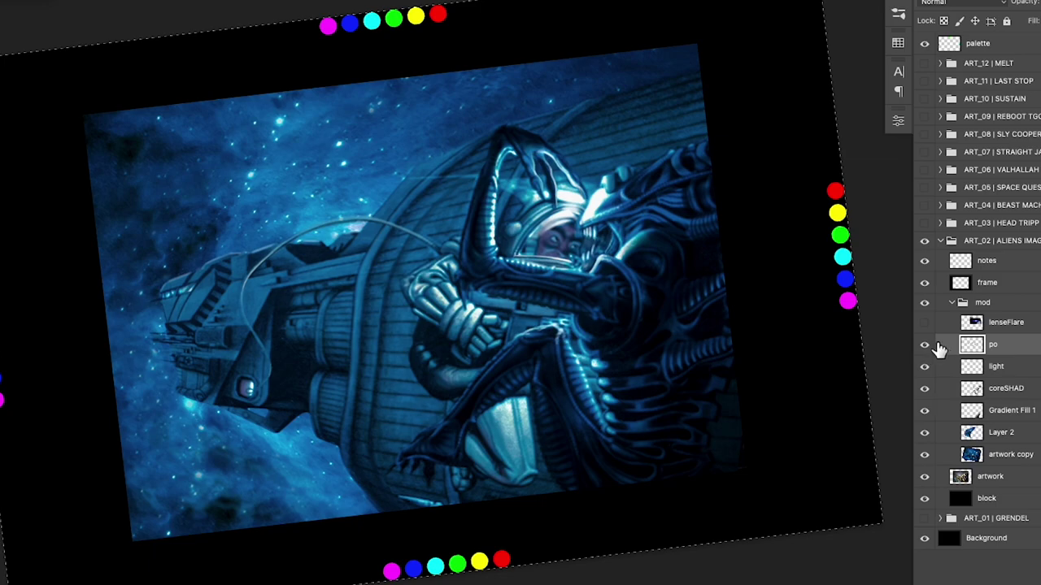
left_click(924, 323)
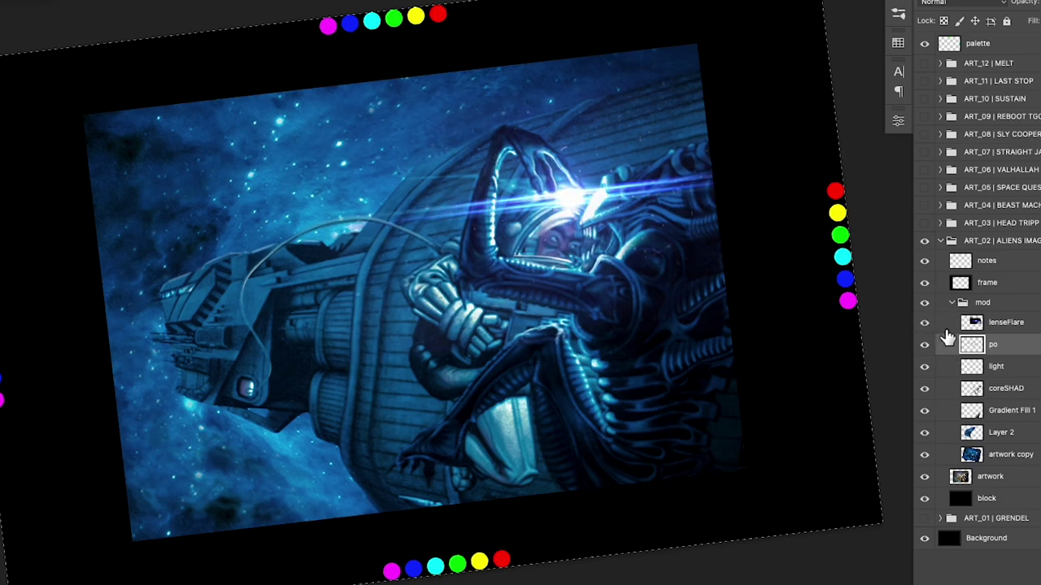
left_click(924, 302)
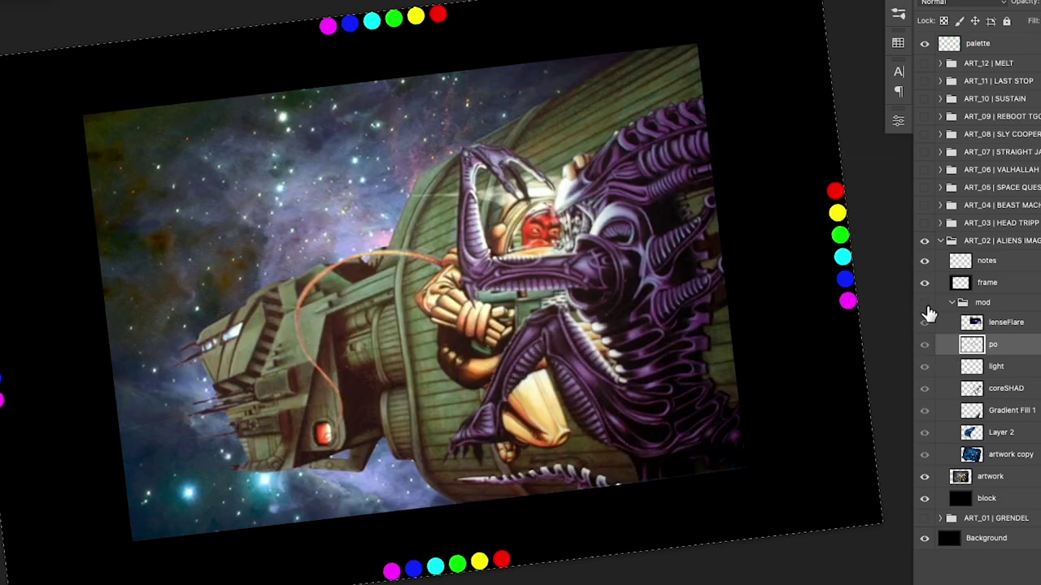
left_click(924, 302)
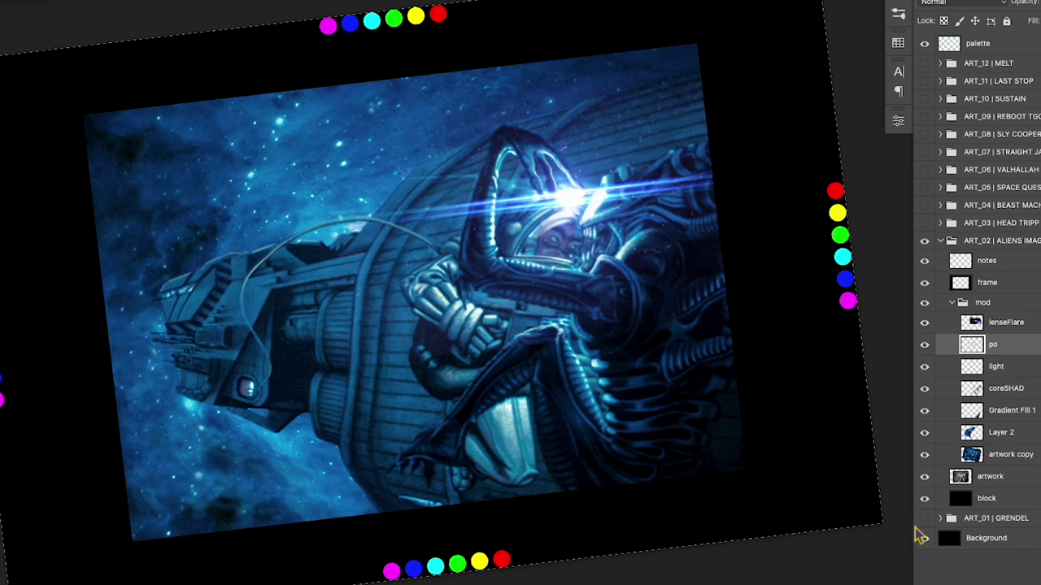
Step: Add a layer named fade above the po layer and set its blend mode to Lighten
key("alt+shift+super+n")
double_click(1000, 347)
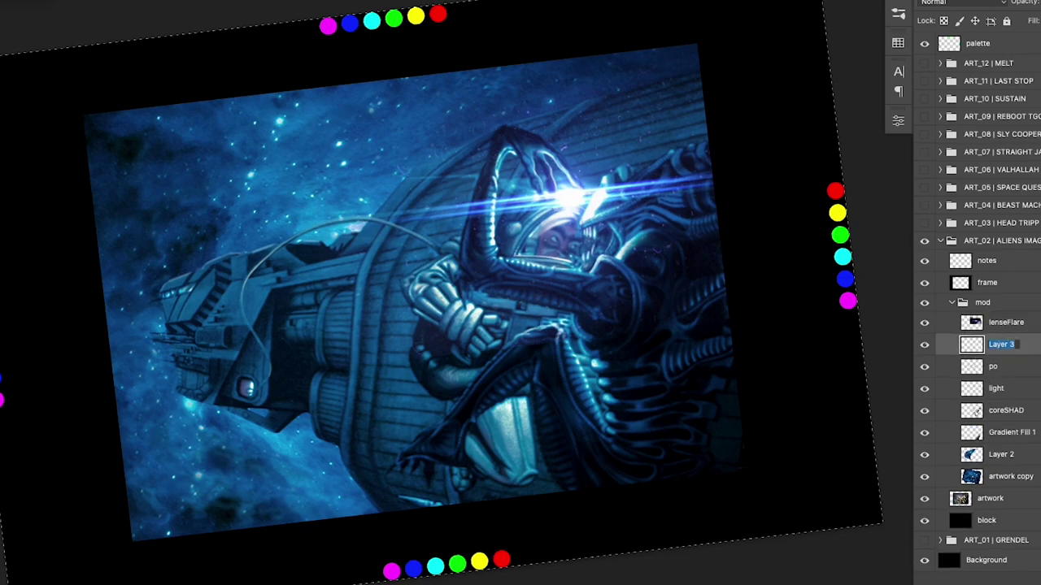
type("fade")
left_click(968, 4)
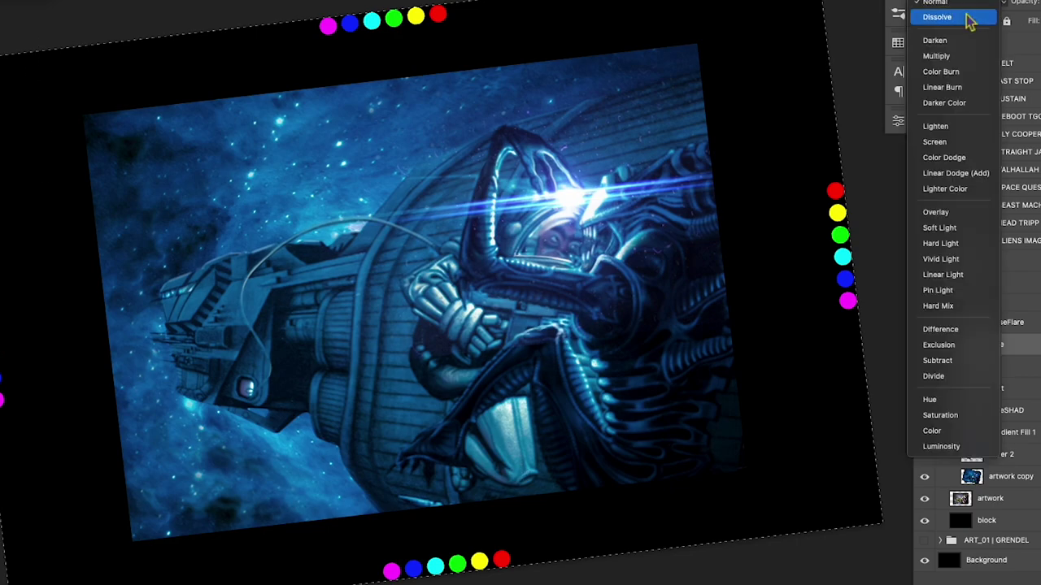
left_click(948, 132)
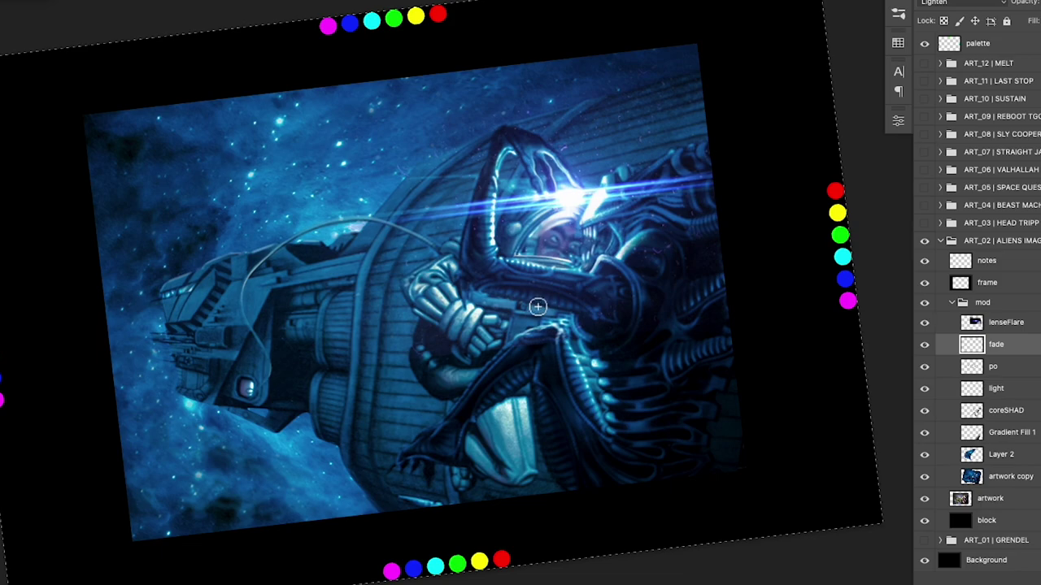
Step: Brush a soft blue haze over the distant front part of the spaceship with a large brush on the fade layer
key("]")
key("]")
key("]")
key("]")
key("]")
key("]")
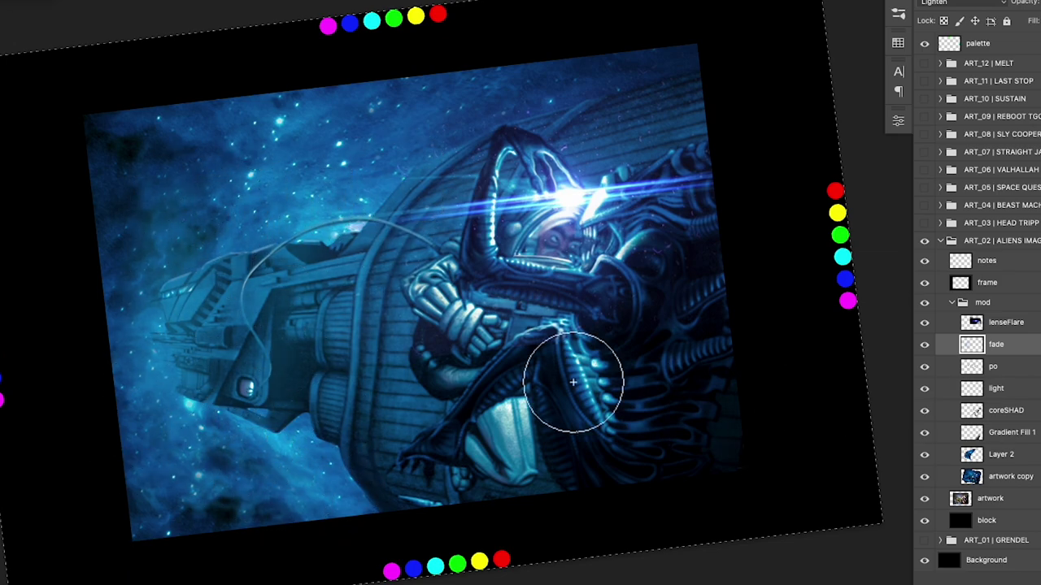
Step: Try to clear the haze from the sky around the ship's nose within a lasso selection
left_click(237, 340, "super")
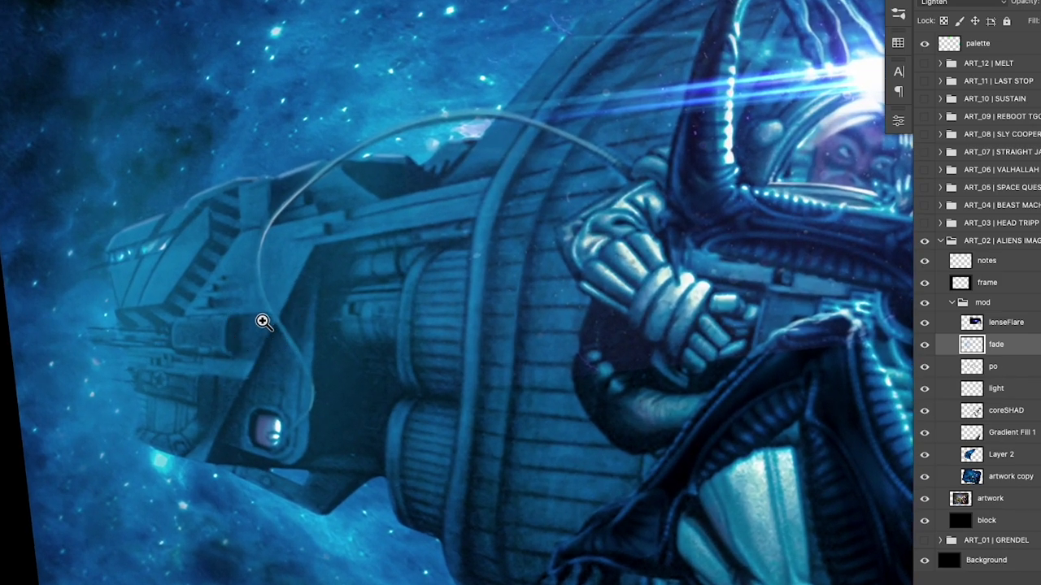
key("l")
mouse_move(87, 272)
left_mouse_down()
mouse_move(108, 281)
mouse_move(118, 325)
mouse_move(98, 326)
mouse_move(109, 331)
mouse_move(101, 340)
mouse_move(124, 354)
mouse_move(160, 454)
mouse_move(4, 374)
mouse_move(186, 168)
mouse_move(174, 198)
mouse_move(122, 231)
mouse_move(87, 273)
left_mouse_up()
key("alt+BackSpace")
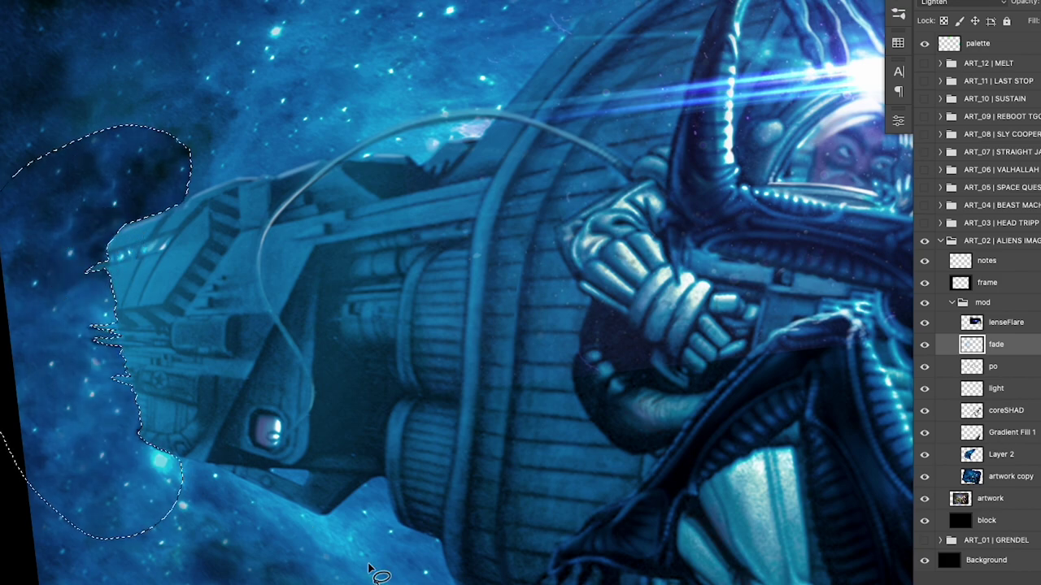
key("super+d")
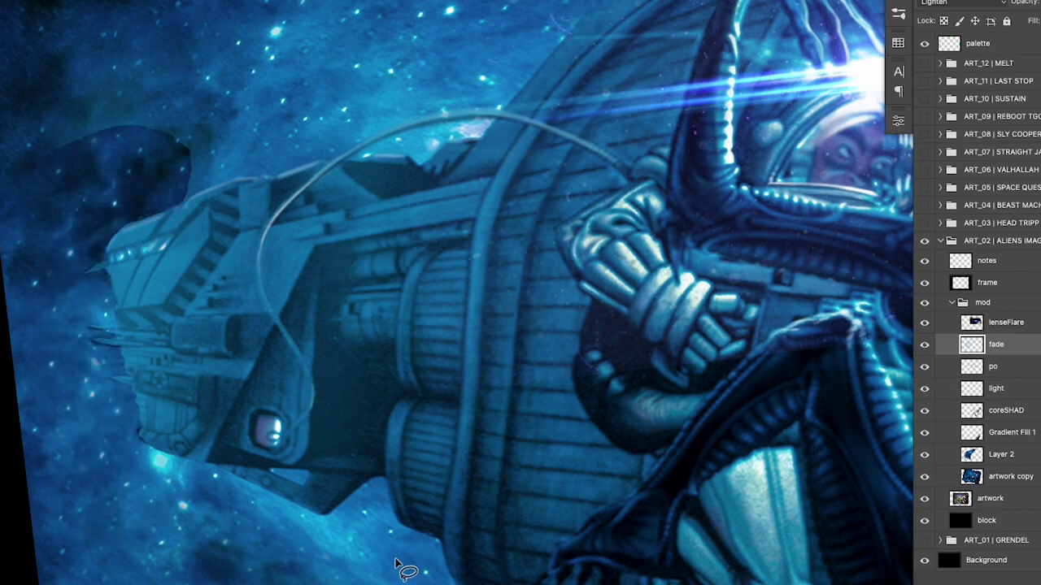
key("super+z")
key("super+z")
Step: Adjust the fade layer's opacity and compare the artwork with and without the haze
mouse_move(511, 419)
left_mouse_down()
mouse_move(481, 440)
mouse_move(491, 436)
left_mouse_up()
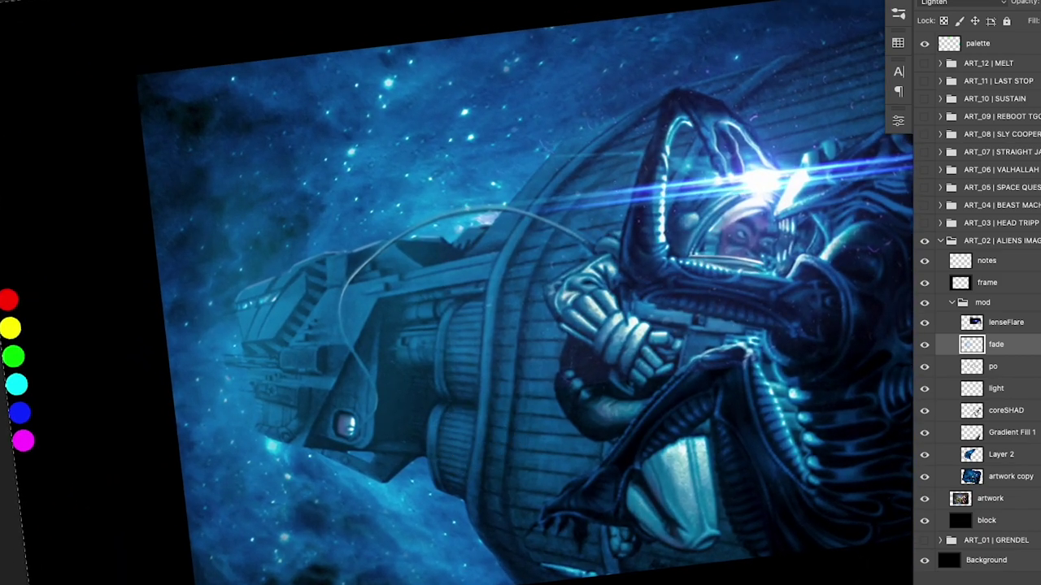
left_click(1040, 3)
left_click_drag(1040, 21, 1040, 21)
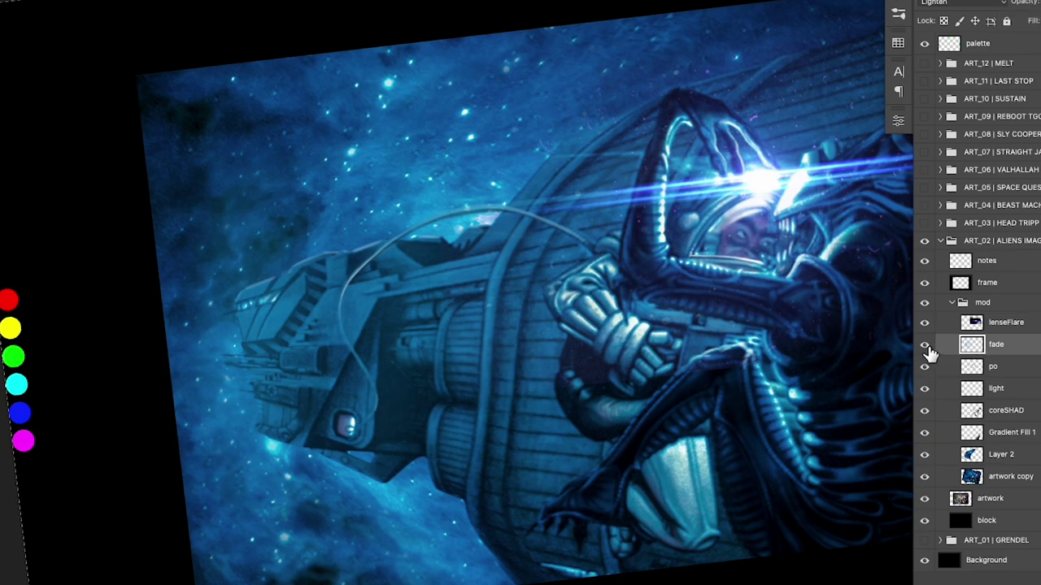
left_click(925, 346)
left_click(926, 346)
Step: Touch up the haze over the ship's nose and strut gap with a smaller brush and review the whole artwork
key("r")
mouse_move(296, 450)
left_mouse_down()
mouse_move(481, 472)
mouse_move(616, 426)
left_mouse_up()
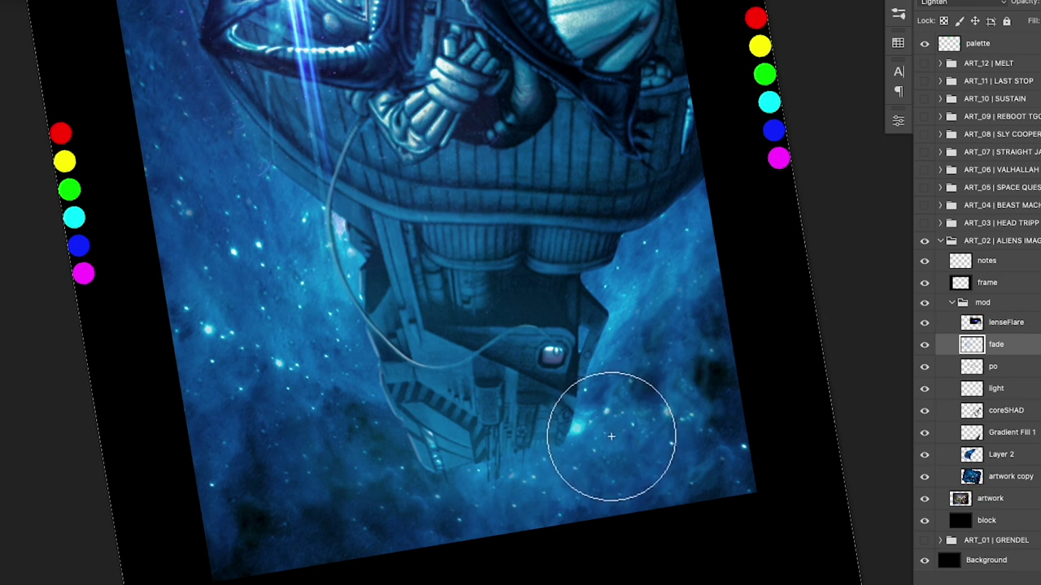
key("bracketleft")
key("bracketleft")
key("bracketleft")
key("bracketleft")
key("bracketleft")
key("bracketleft")
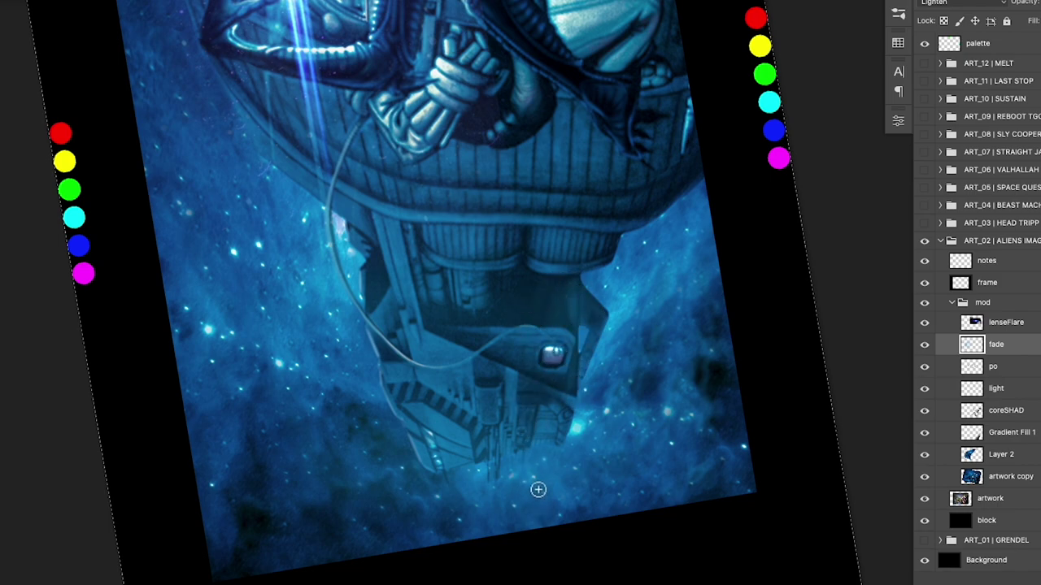
scroll(538, 490, "up", 2)
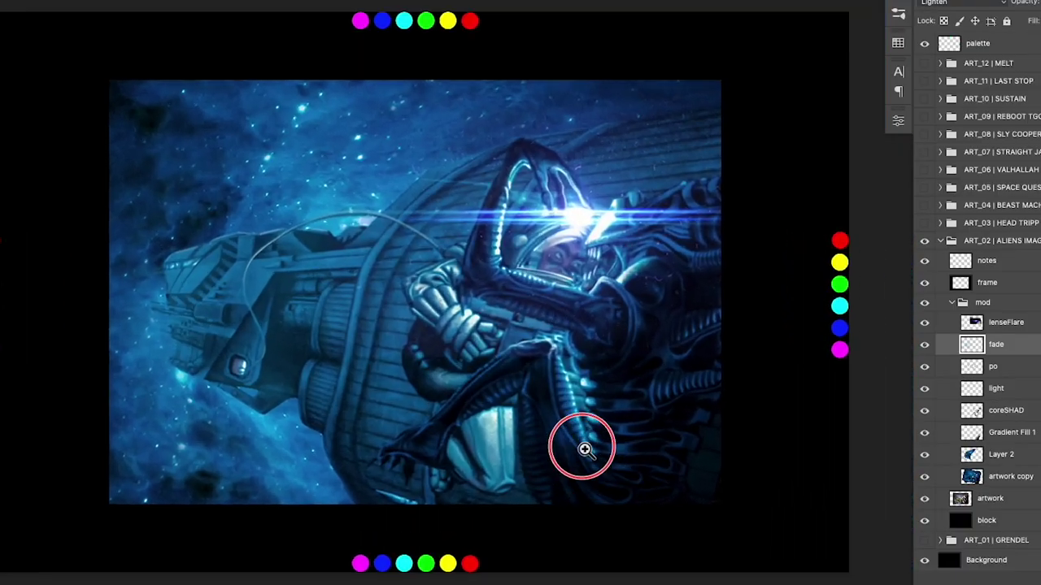
scroll(387, 459, "up", 3)
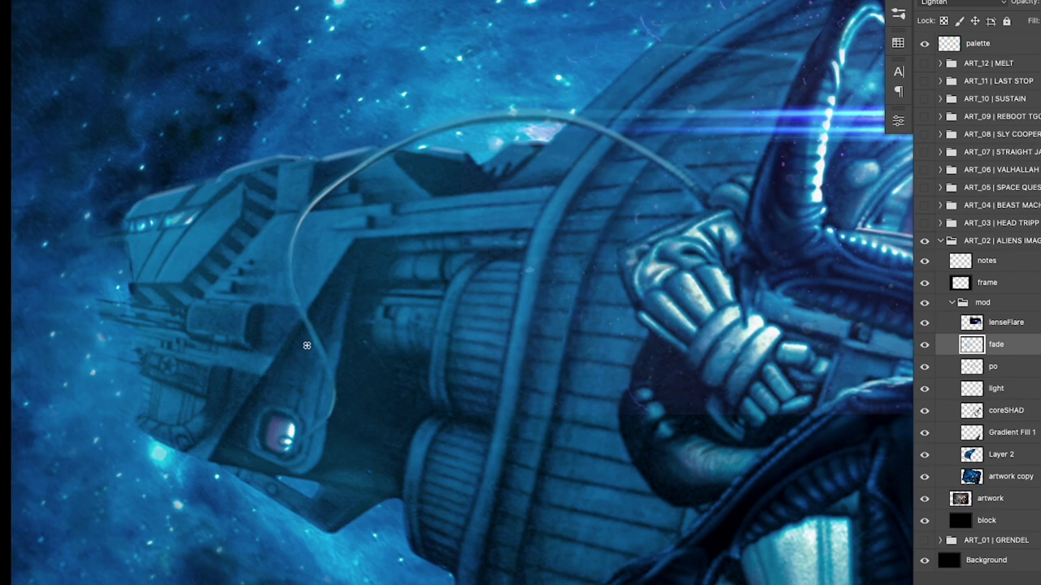
left_click_drag(549, 384, 459, 459)
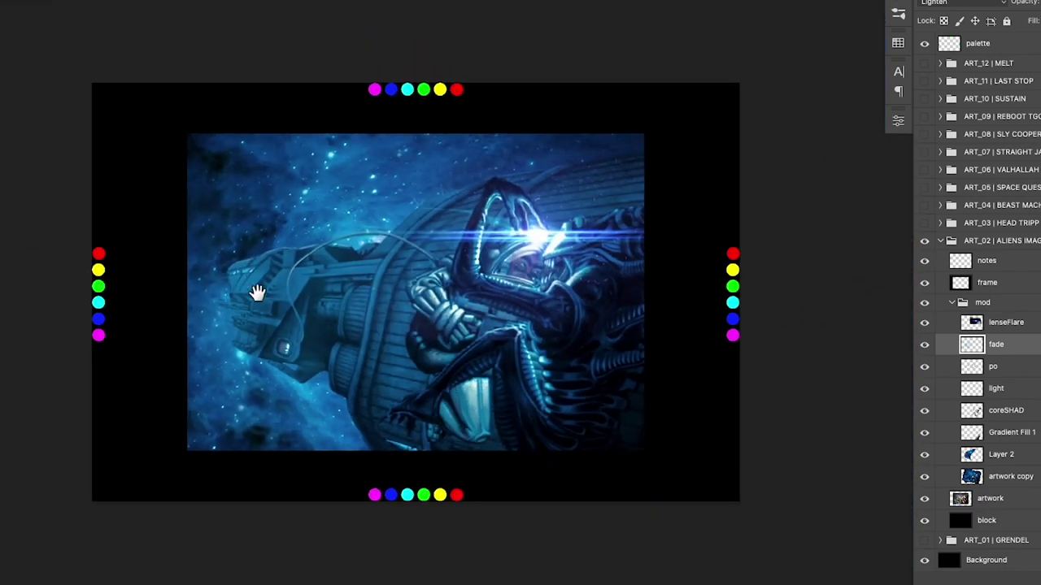
Step: Inspect the haze over the ship's nose and compare the whole artwork with the fade layer shown and hidden
scroll(257, 293, "up", 3)
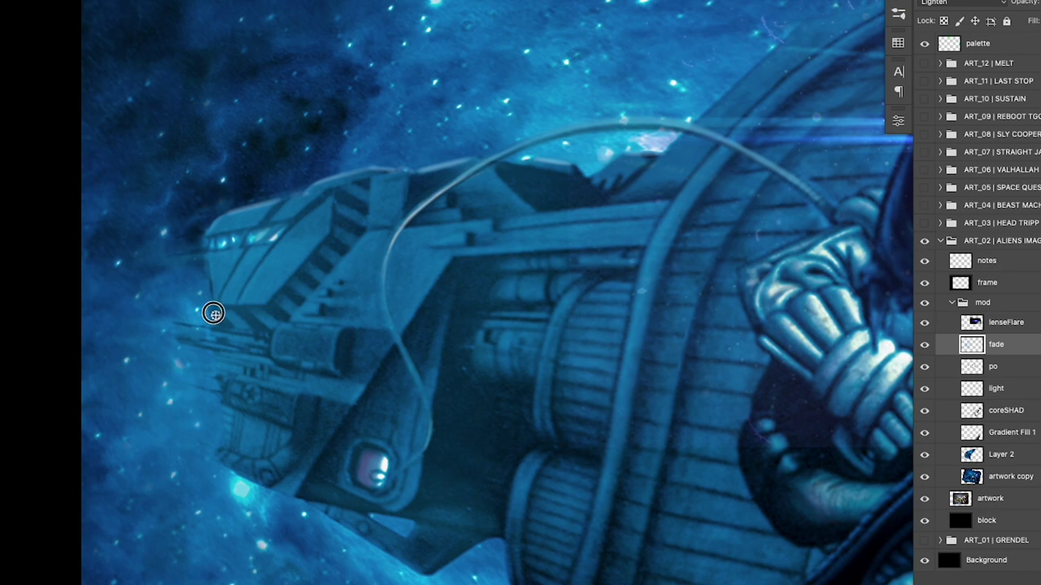
scroll(330, 442, "down", 3)
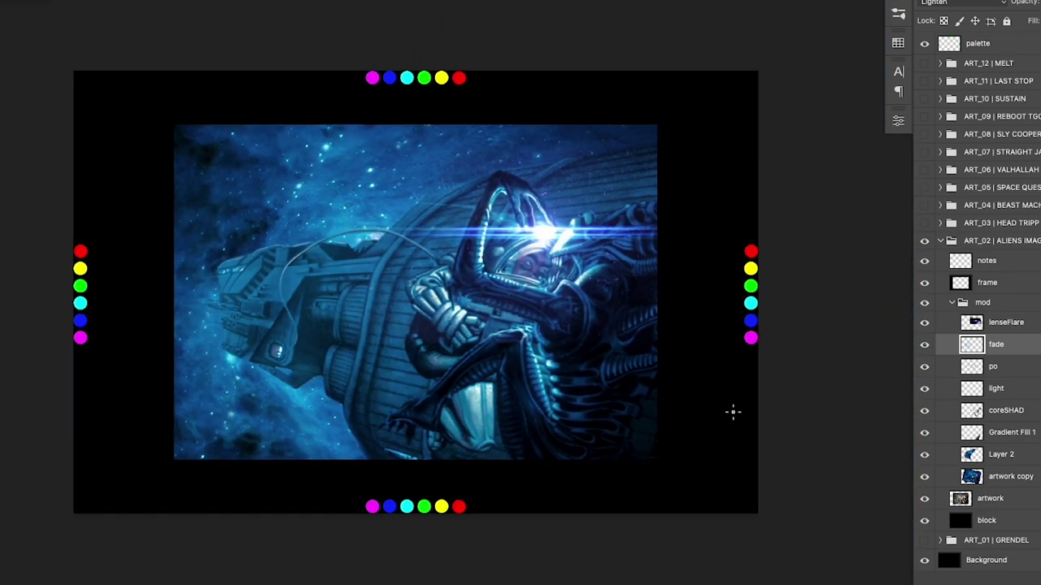
left_click(927, 348)
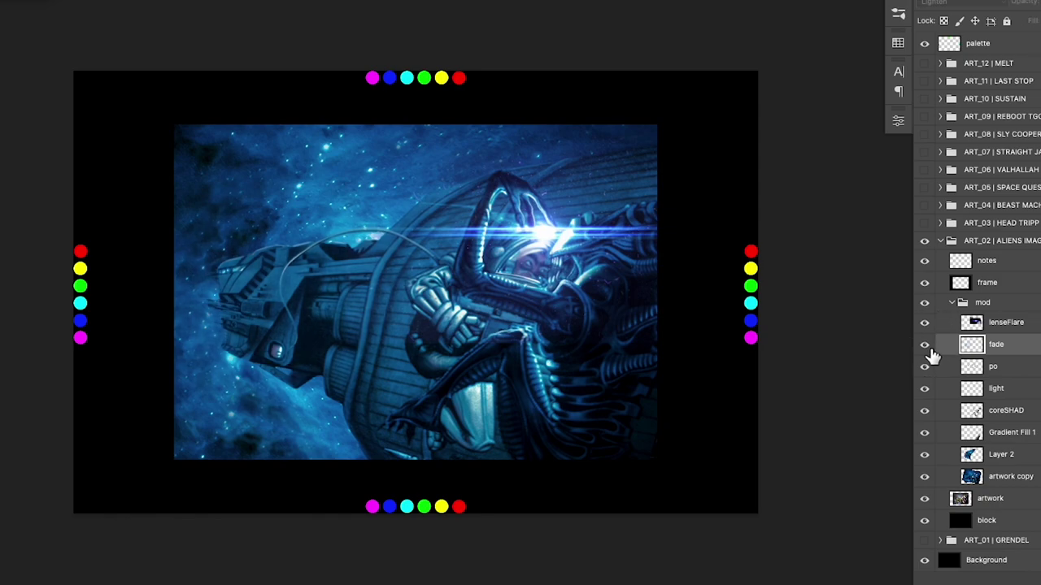
left_click(927, 348)
left_click(926, 348)
left_click(927, 348)
left_click(926, 348)
left_click(927, 348)
left_click(929, 349)
left_click(928, 350)
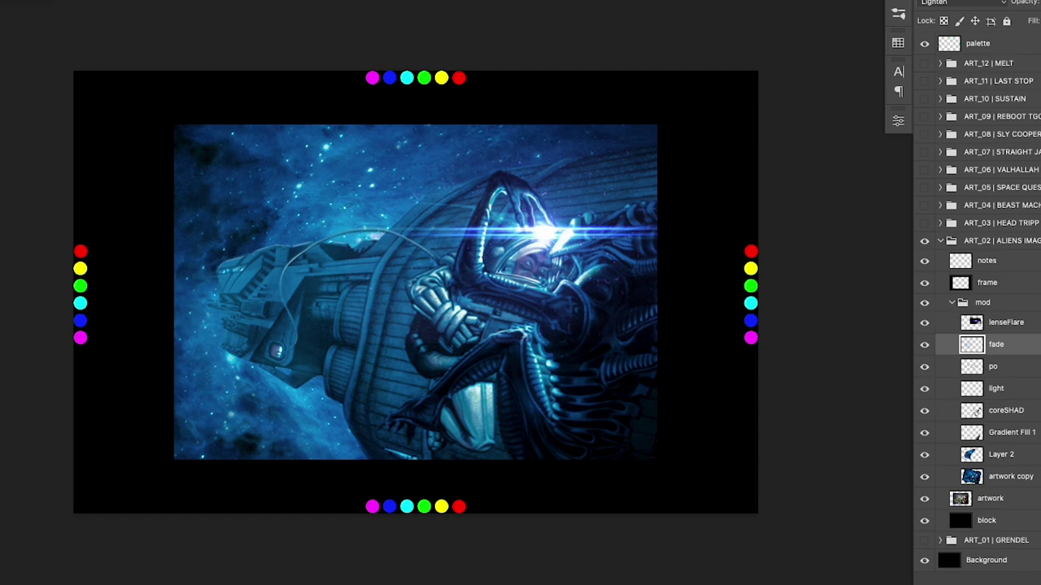
Step: Resize the brush for the haze work and fine-tune the fade layer's opacity
key("]")
key("]")
key("]")
key("]")
key("]")
key("]")
key("]")
key("]")
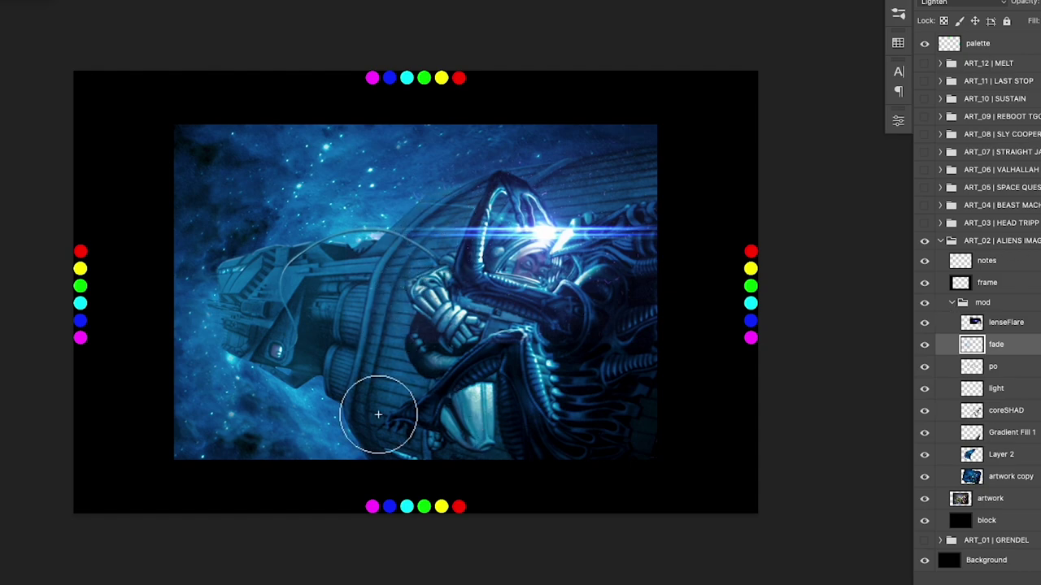
key("[")
key("[")
key("[")
key("[")
key("[")
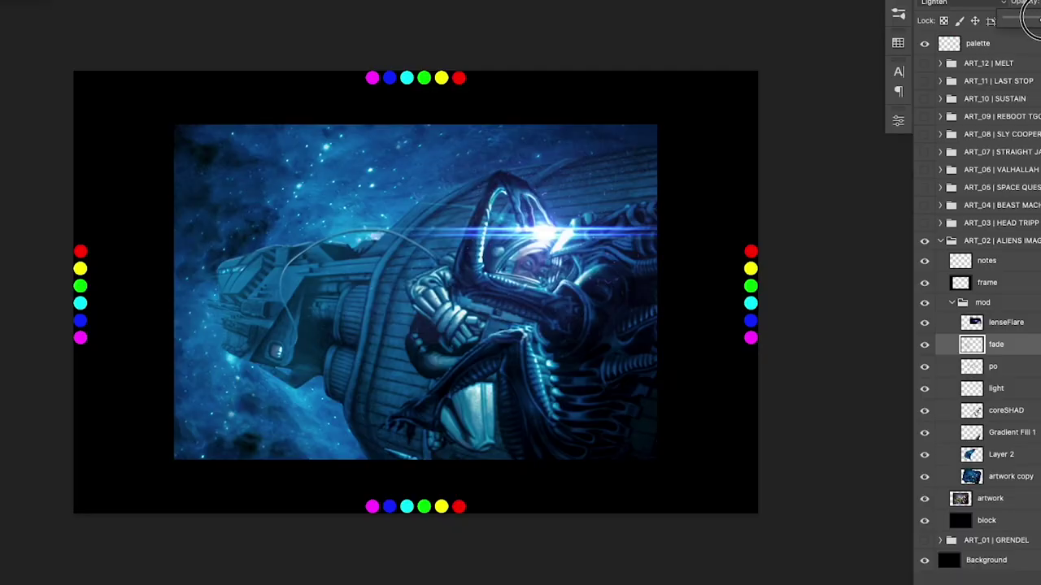
Step: Check the adjusted haze by showing and hiding the fade layer, both in full view and closer on the ship
left_click(924, 345)
left_click(924, 344)
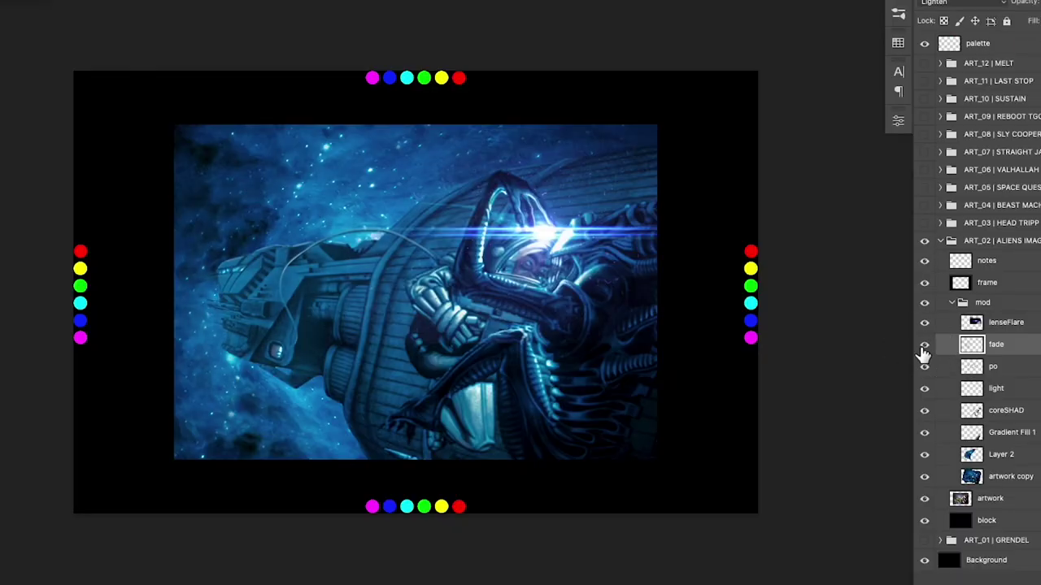
left_click(924, 345)
left_click(923, 345)
key("z")
left_click(201, 352)
key("b")
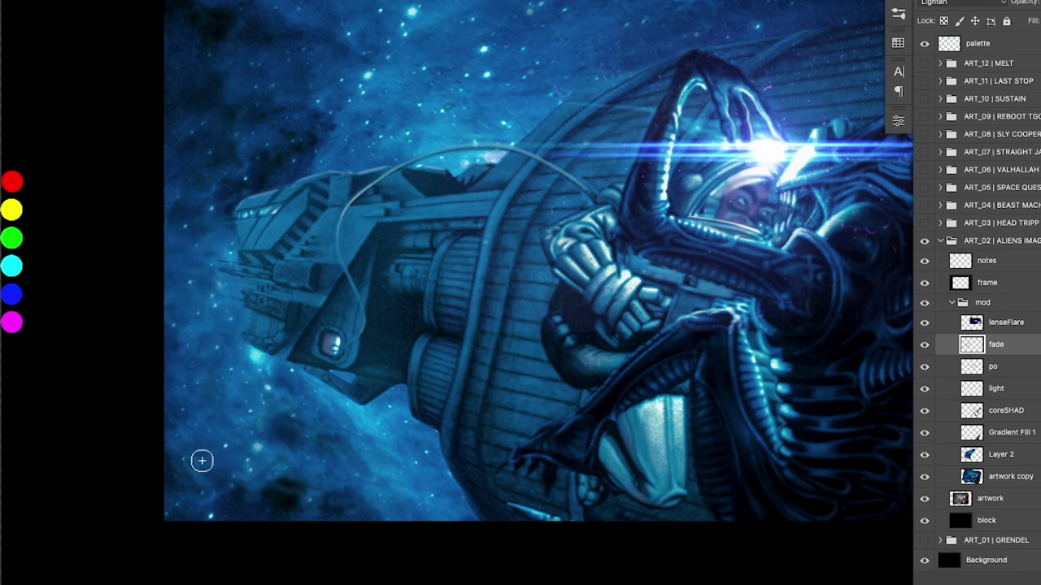
left_click(926, 346)
left_click(926, 346)
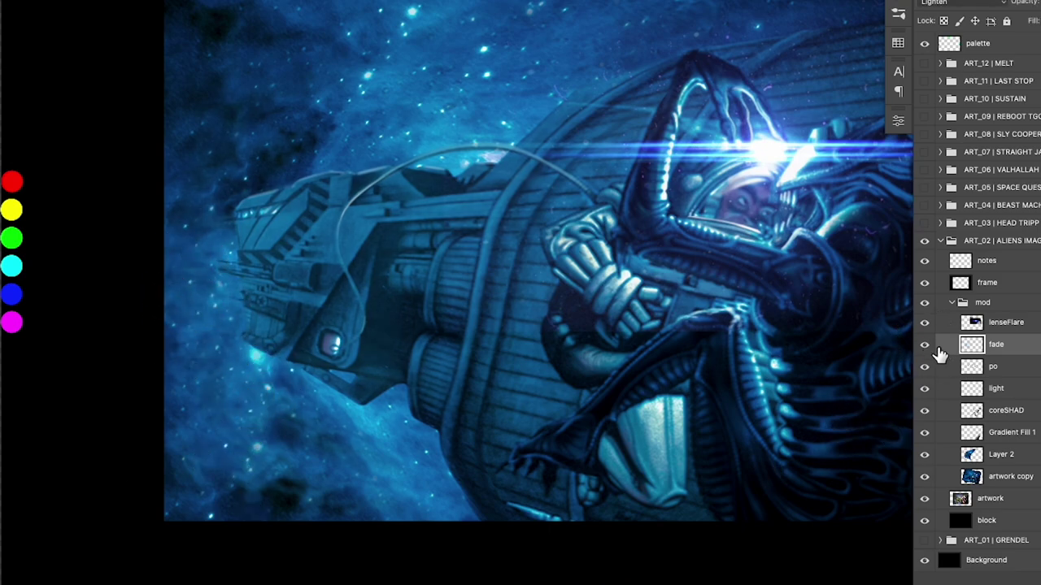